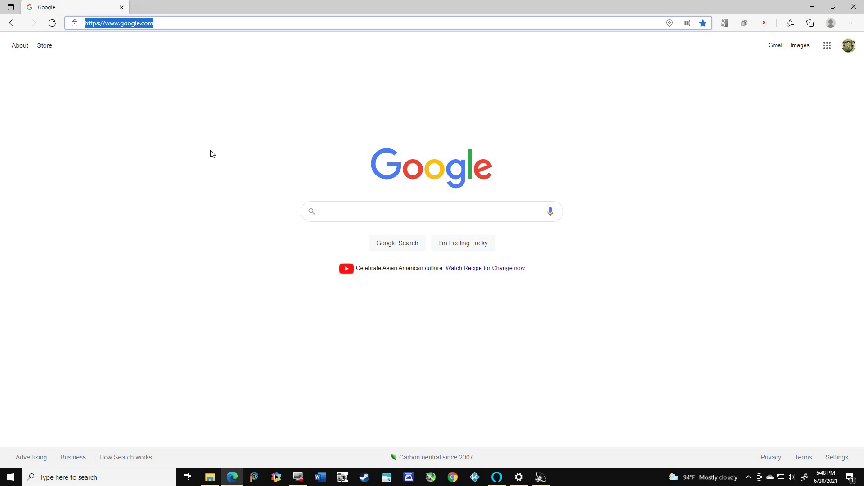
Go to savagesoul.com and open the Generic Shop Generator (Beta) from the Character Generator page
text(savagesoul)
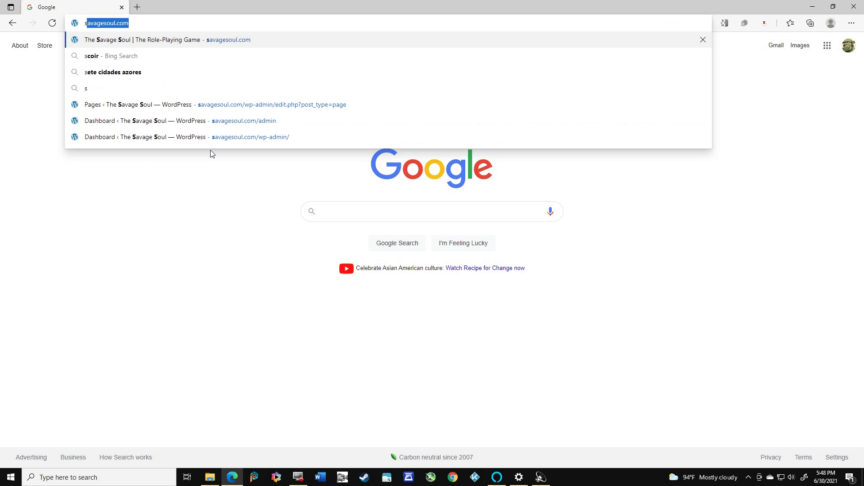
key(Return)
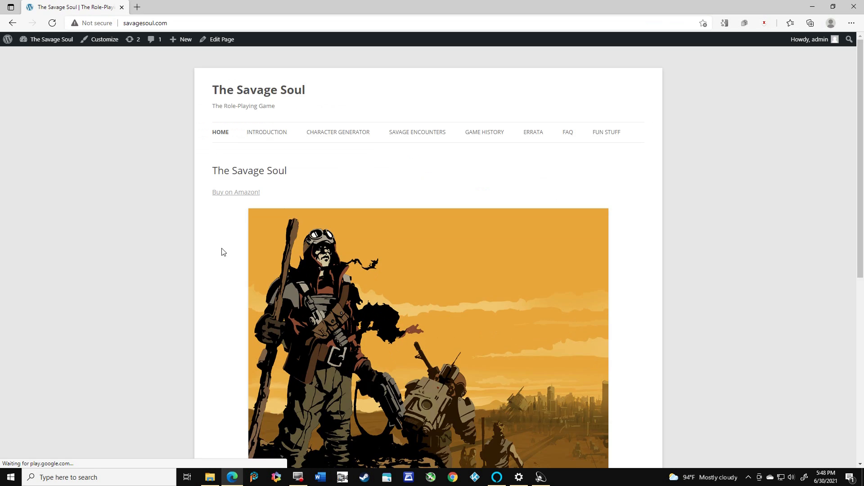
click(338, 137)
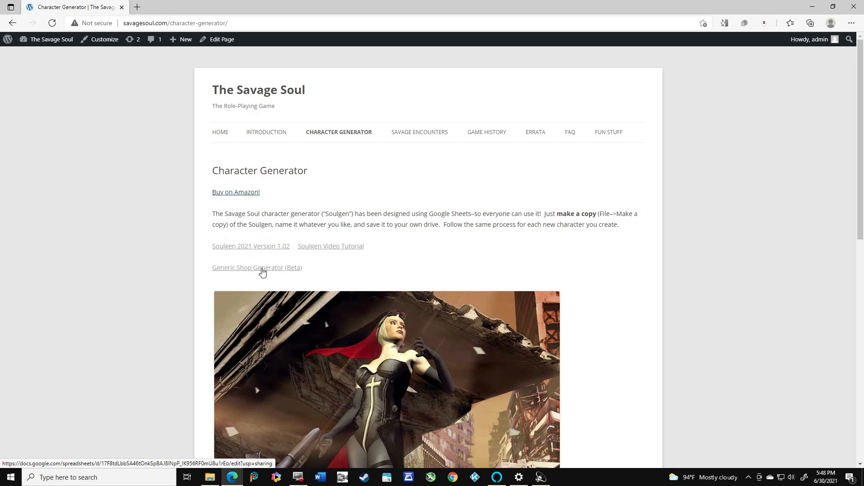
click(262, 268)
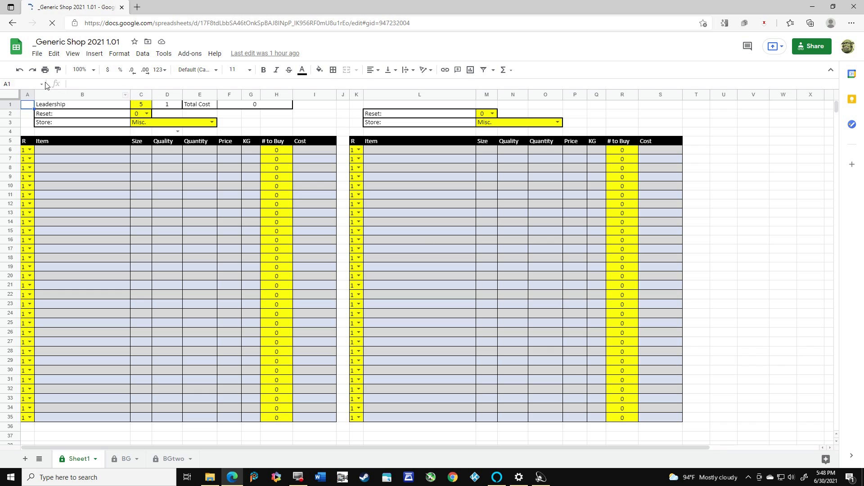
Make a copy of the shop spreadsheet named "Birmingham General Store" in My Drive and close the original
click(37, 55)
click(56, 136)
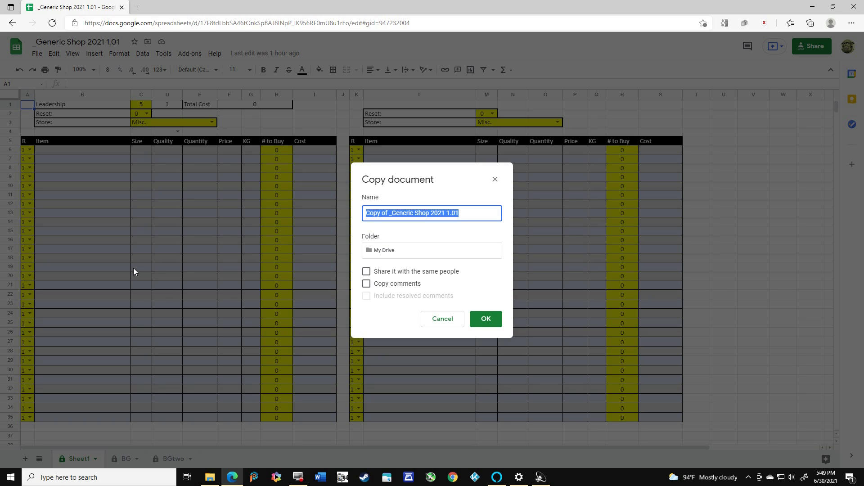
text(Birming)
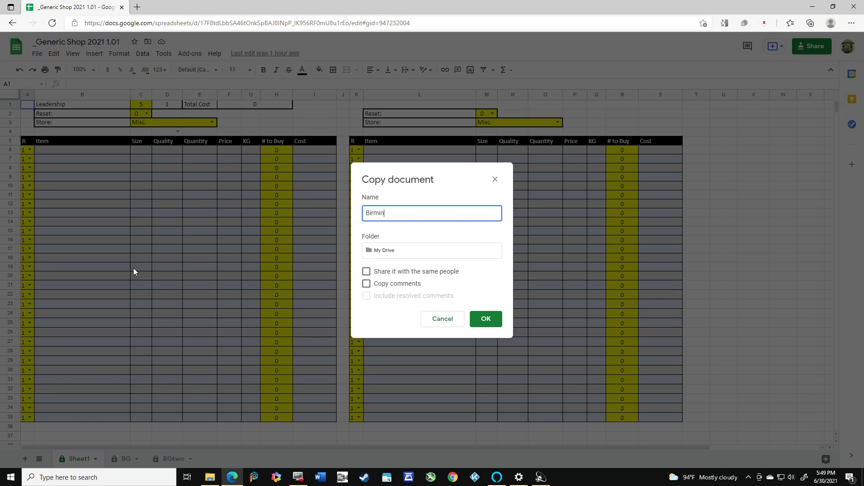
text(ham General Store)
click(481, 320)
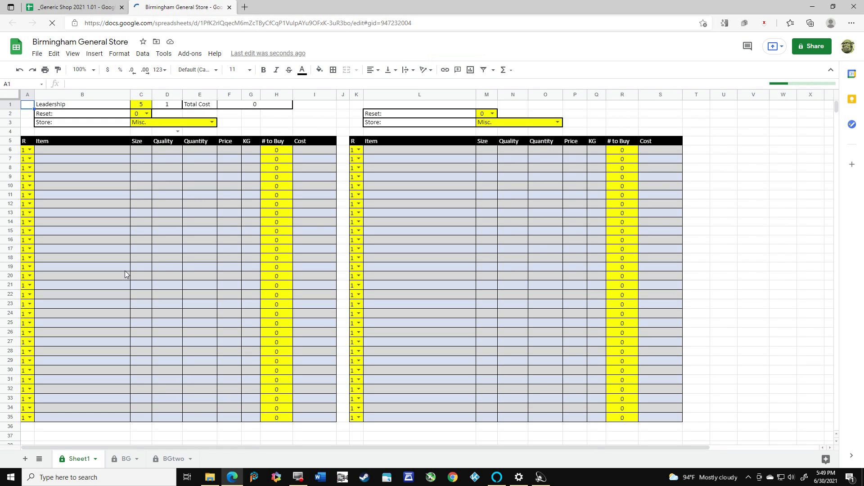
click(122, 8)
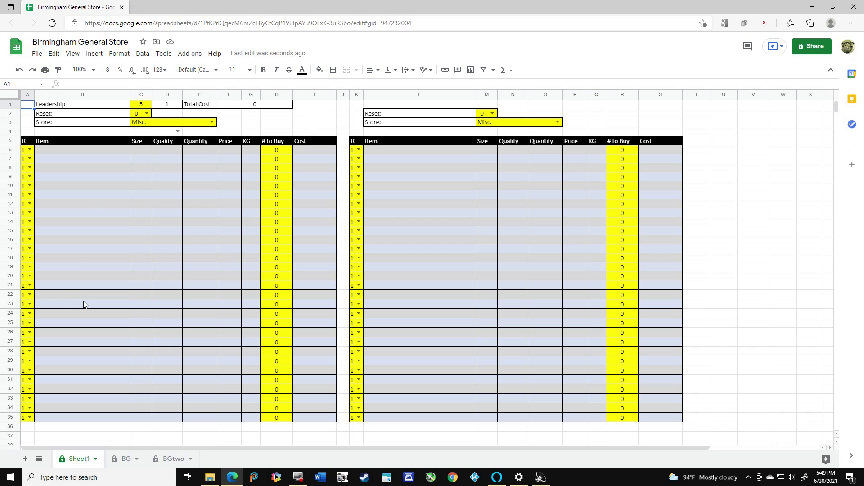
Set the first shop's Store type to General Store and its Reset to 1 to generate stock
click(211, 123)
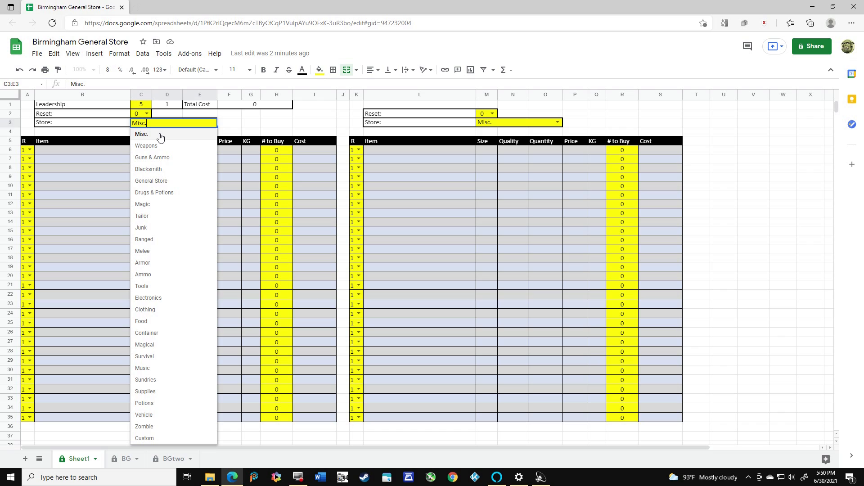
click(158, 180)
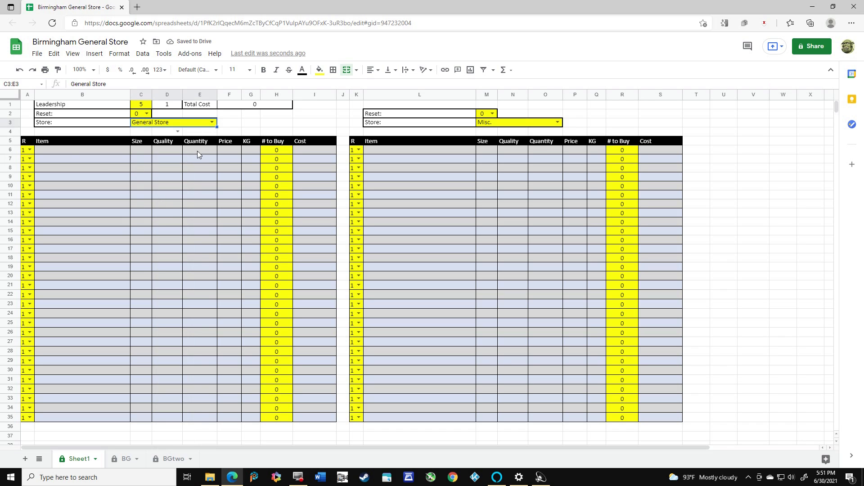
click(147, 114)
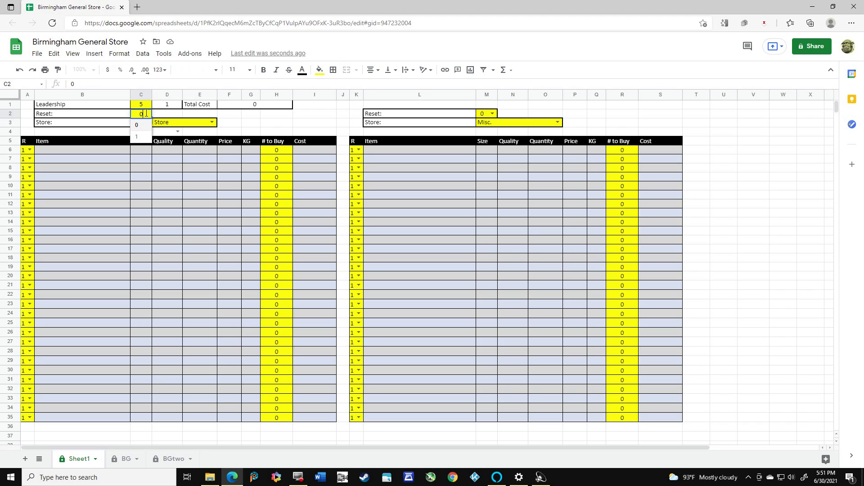
click(141, 137)
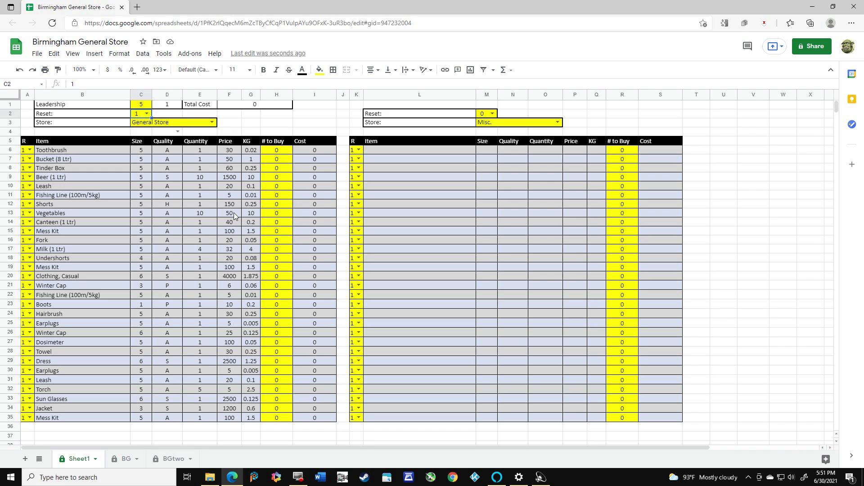
Enter a # to Buy of 5 for Vegetables and 2 for Milk (1 Ltr)
click(284, 214)
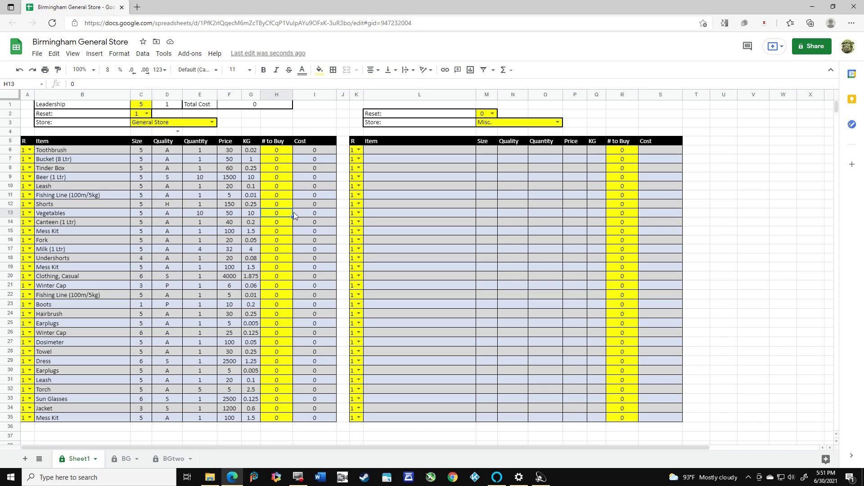
text(5)
key(Return)
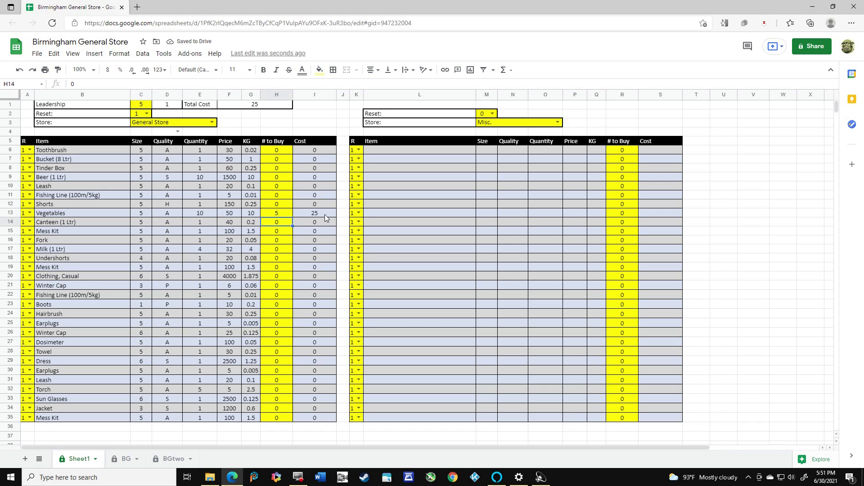
click(278, 251)
text(2)
key(Return)
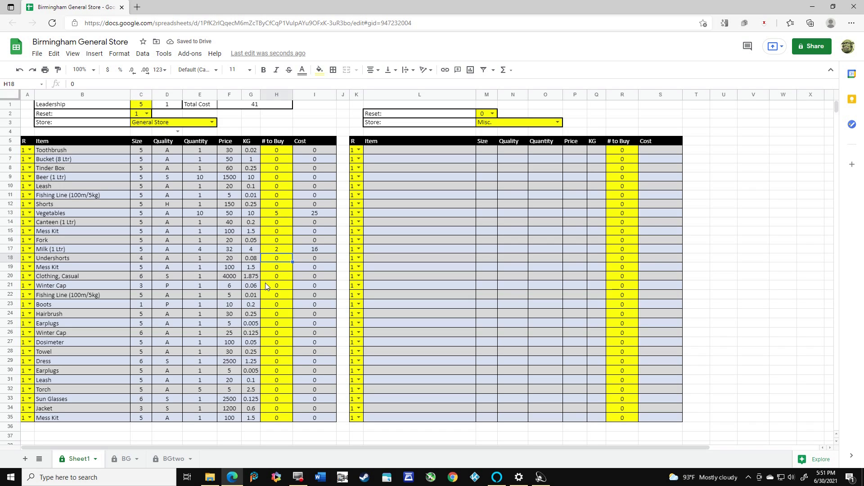
Set the # to Buy for Vegetables and Milk (1 Ltr) back to 0
click(278, 215)
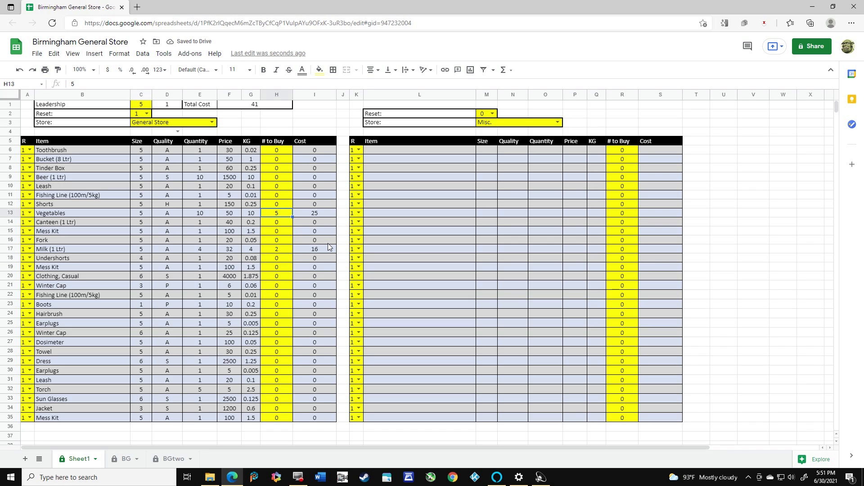
text(0)
key(Down)
key(Down)
key(Down)
key(Down)
text(0)
key(Return)
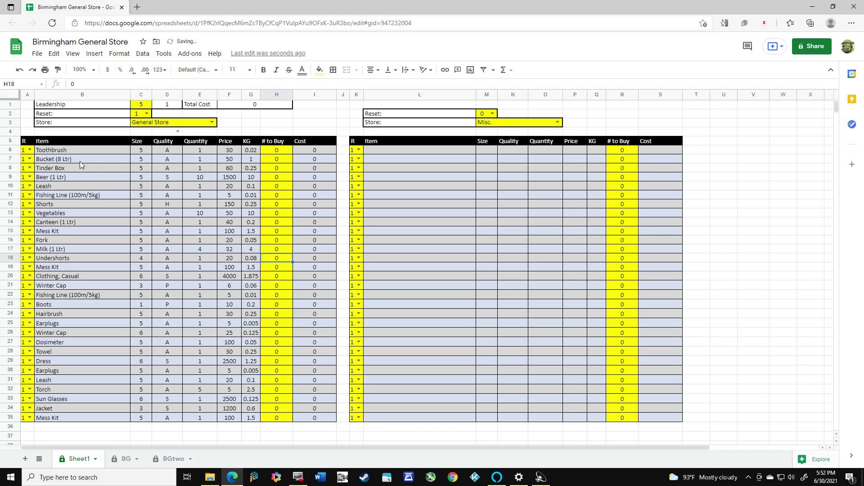
Reroll the Fishing Line item in row 11 by switching its R value to 0 and back to 1 twice
click(30, 195)
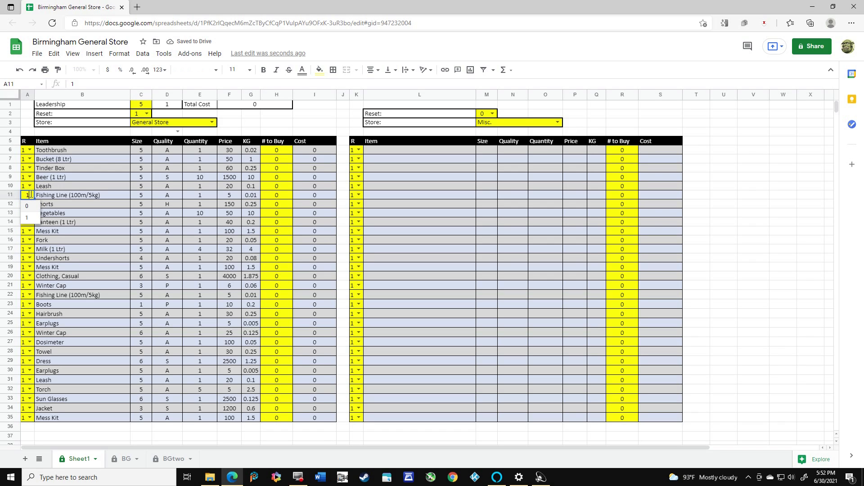
click(27, 206)
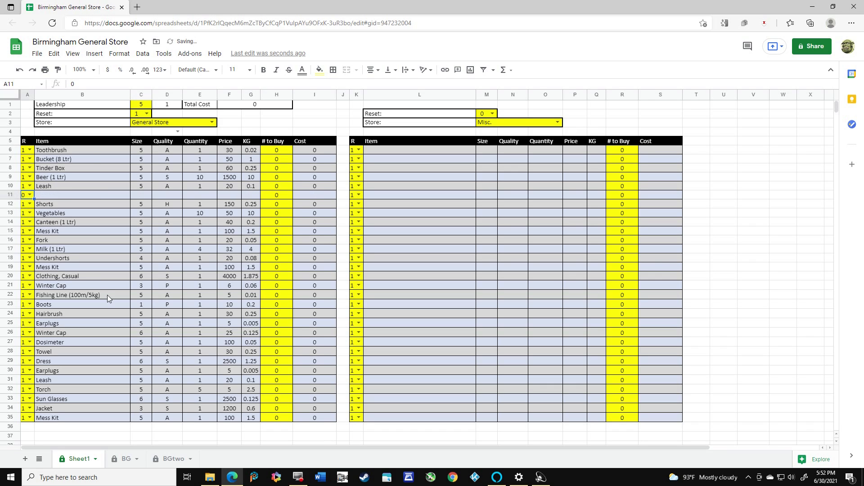
click(30, 195)
click(32, 218)
click(29, 194)
click(28, 205)
click(30, 194)
click(32, 217)
click(32, 216)
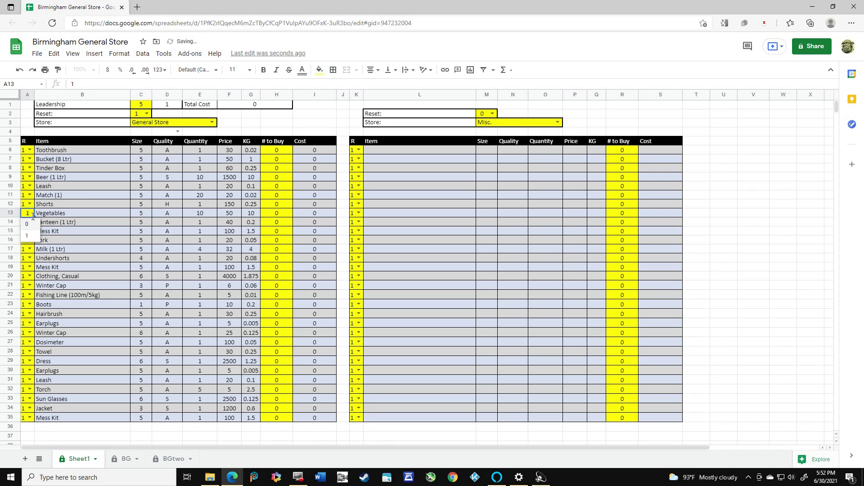
Reroll the Hairbrush item in row 24 by switching its R value to 0 and back to 1
click(29, 315)
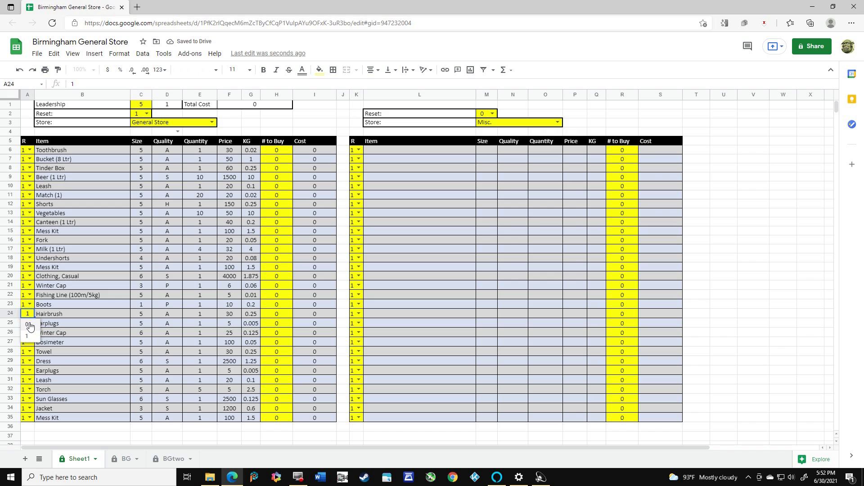
click(28, 324)
click(29, 313)
click(28, 336)
Set R to 0 for rows 15 to 35 of the first shop to empty those item lines
click(30, 232)
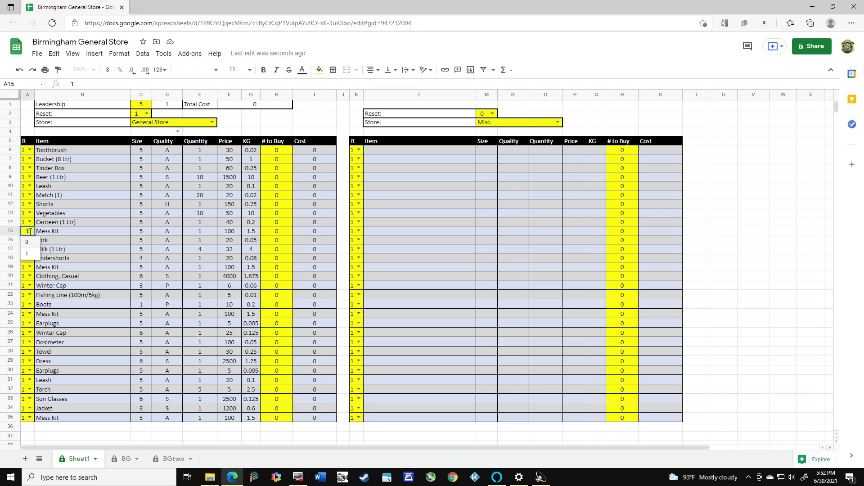
click(30, 252)
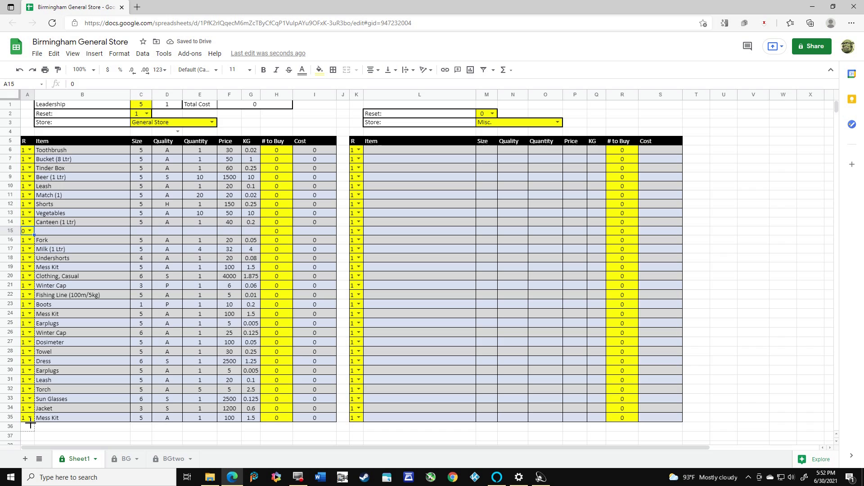
drag(34, 235, 30, 417)
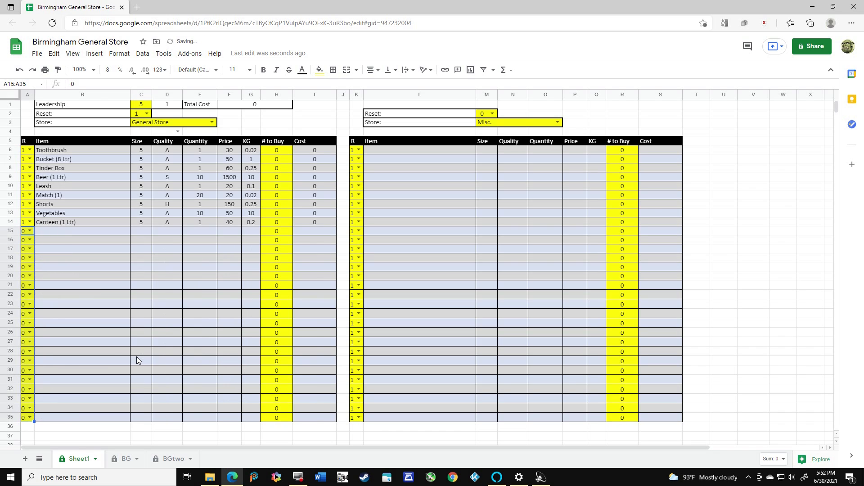
Regenerate the first shop's stock by switching Reset to 0 and back to 1, and fill R with 1 from row 14 down to row 35
click(146, 113)
click(136, 127)
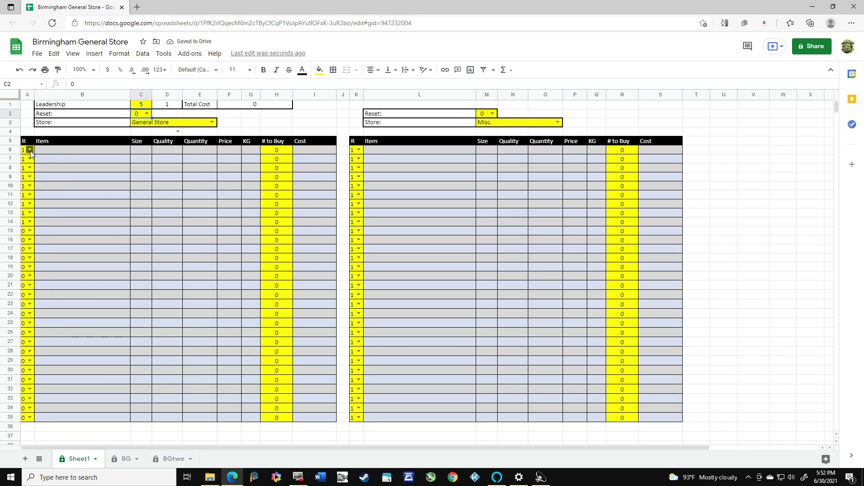
click(148, 112)
click(137, 138)
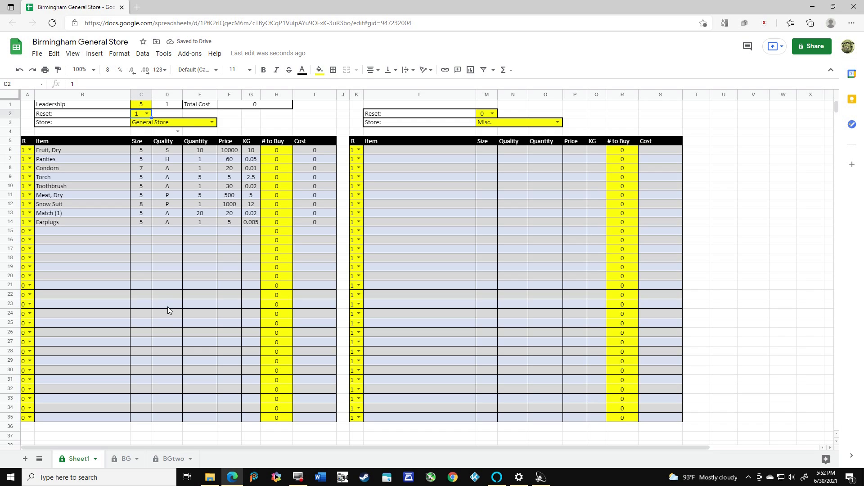
click(30, 226)
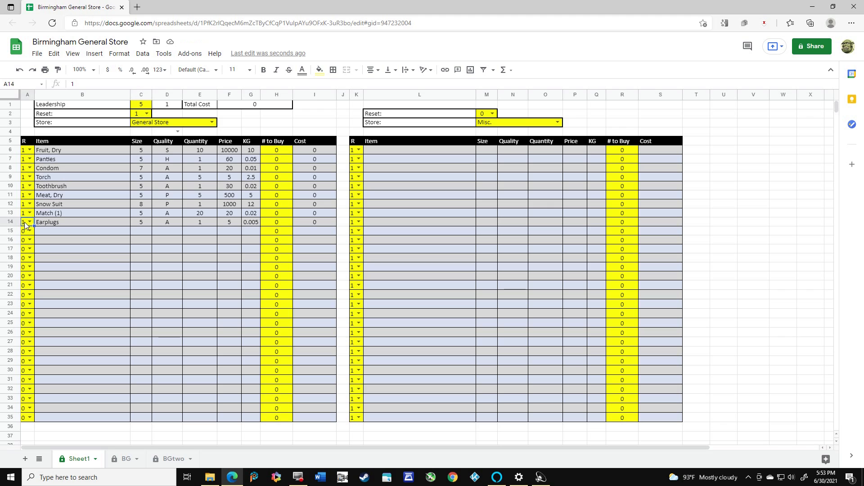
drag(31, 227, 30, 420)
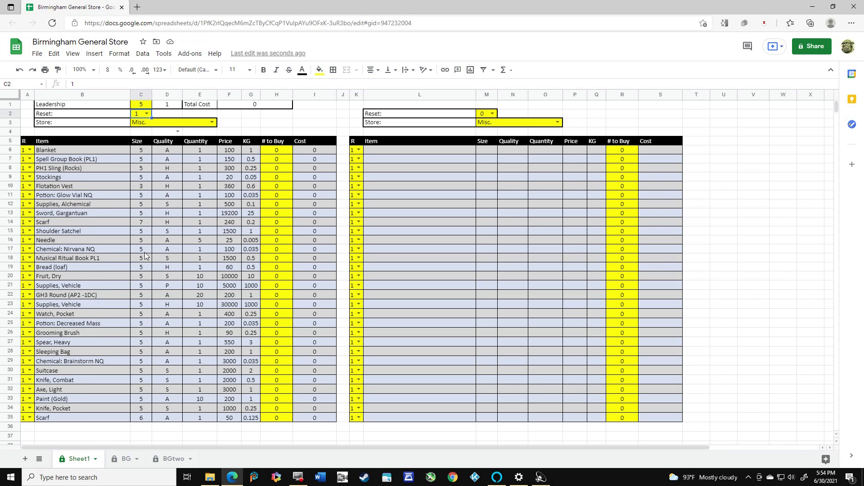
Change the first shop's Store type to Armor and regenerate its stock by switching Reset to 0 and back to 1
click(211, 122)
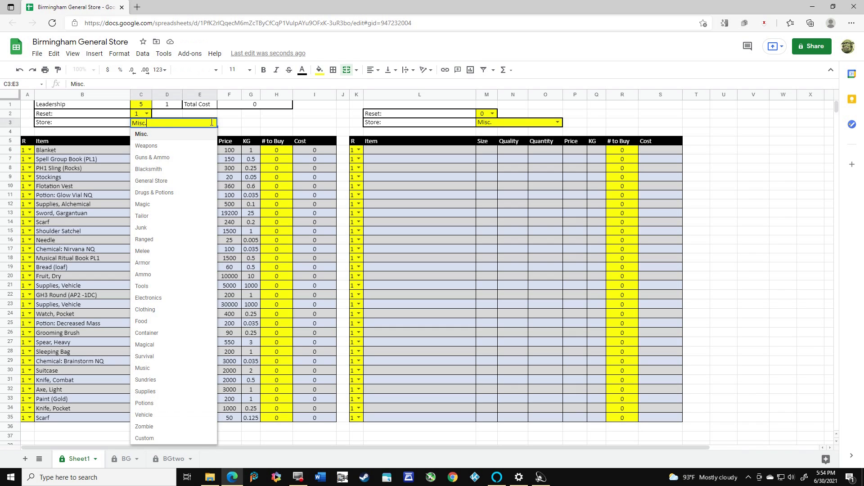
click(143, 263)
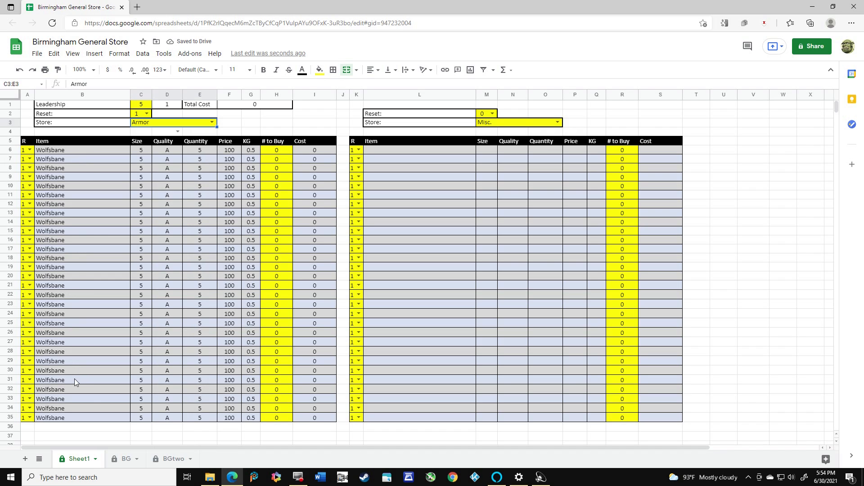
click(146, 113)
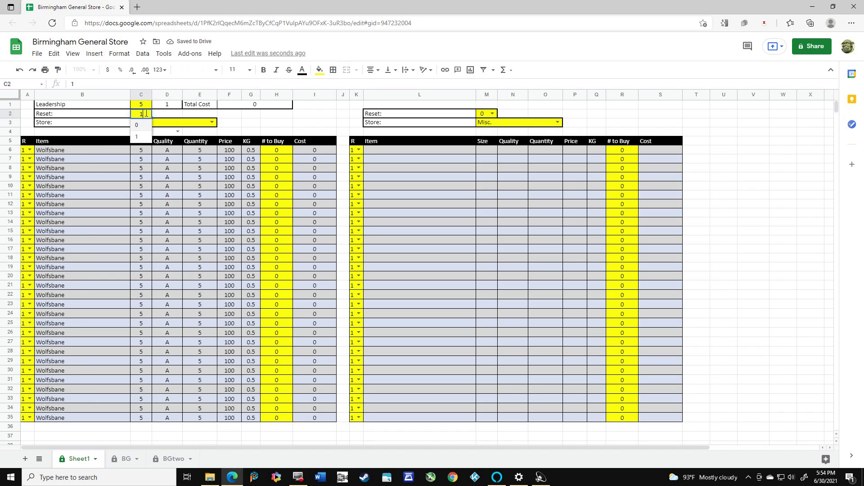
click(138, 126)
click(145, 112)
click(137, 136)
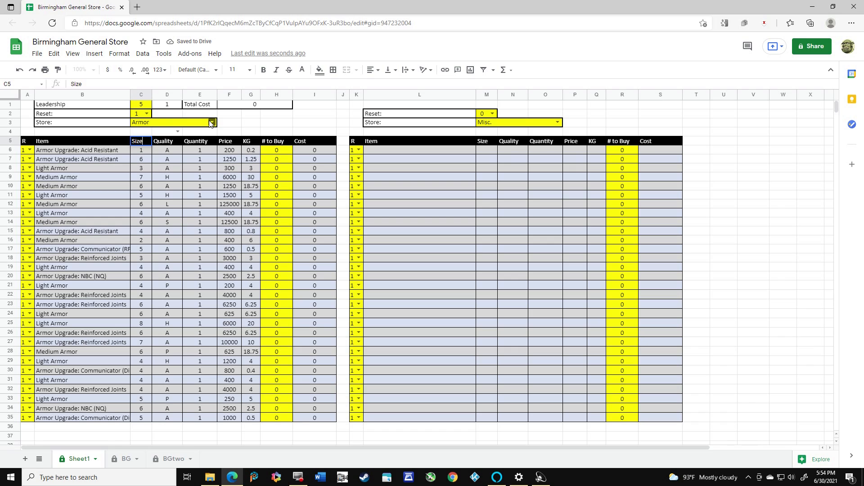
Change the first shop's Store type to Junk and regenerate its stock by switching Reset to 0 and back to 1
click(147, 113)
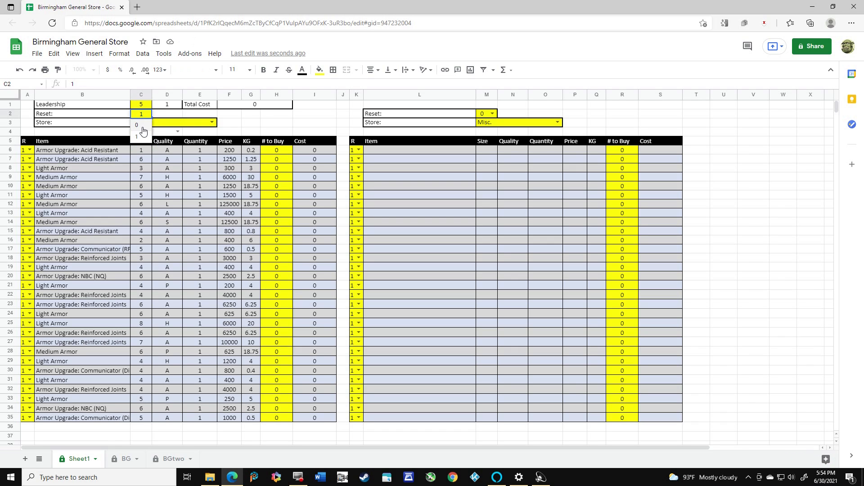
click(137, 128)
click(211, 123)
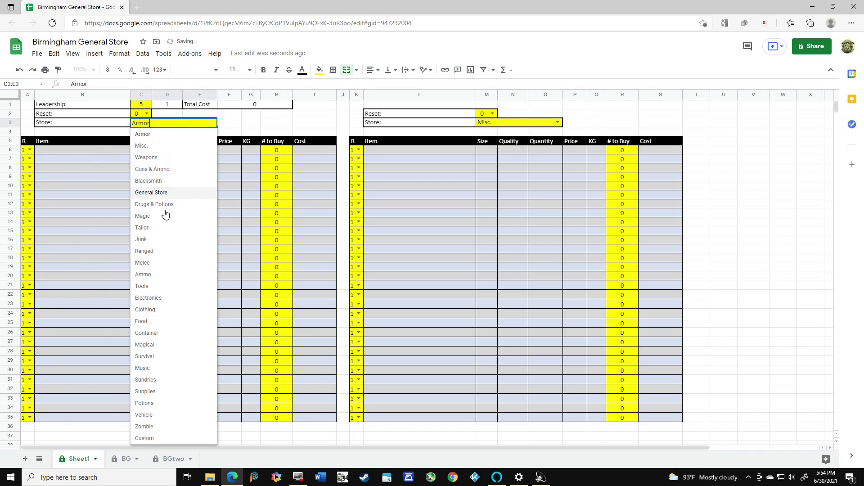
click(150, 240)
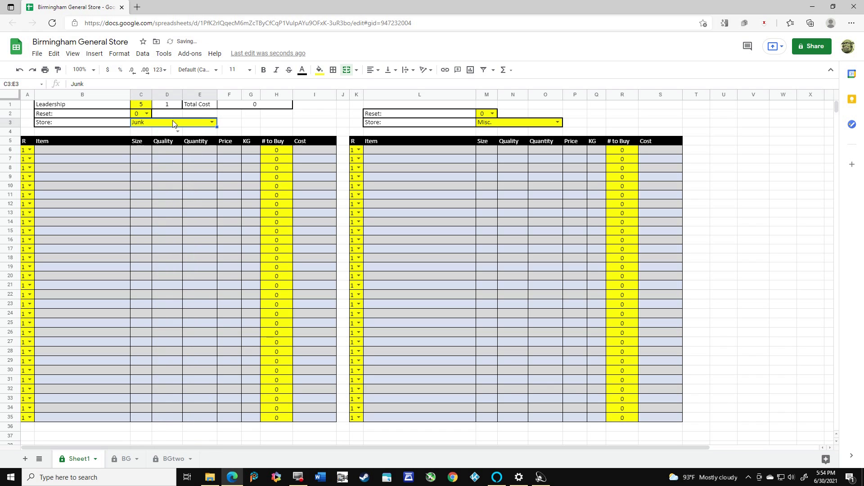
click(147, 113)
click(137, 136)
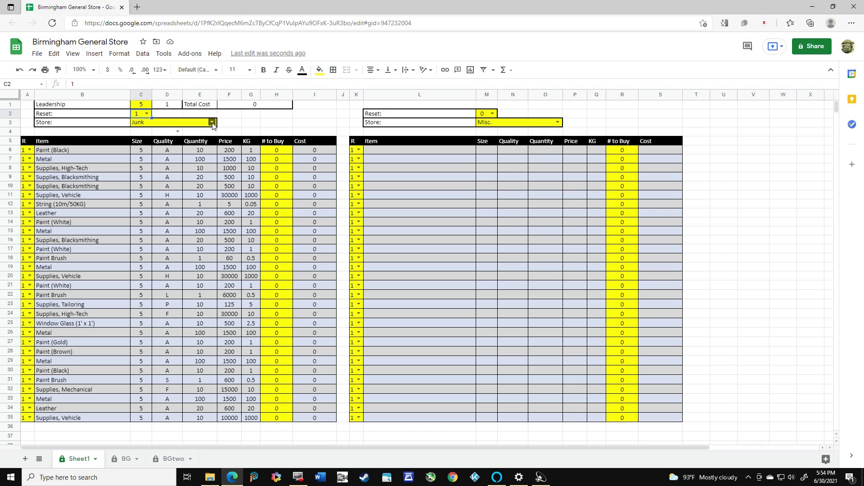
Clear the first shop with Reset 0, set its Store type to General Store, and set the second shop's Store type to Guns & Ammo
click(148, 113)
click(144, 128)
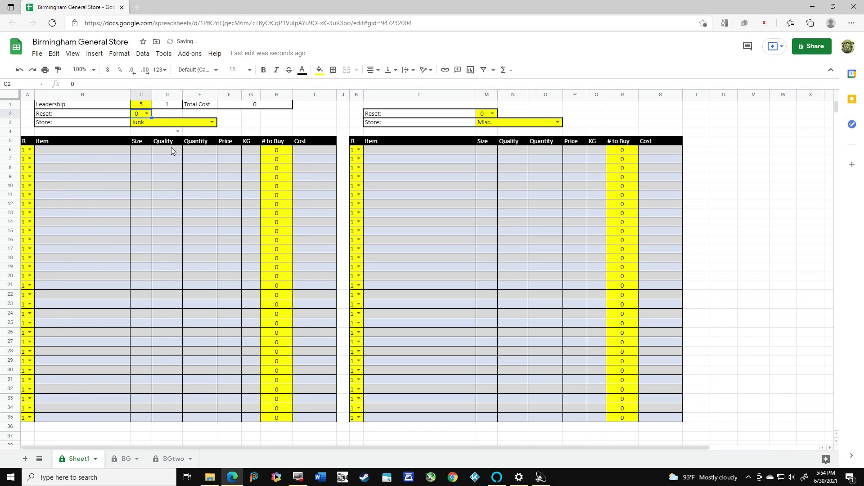
click(212, 122)
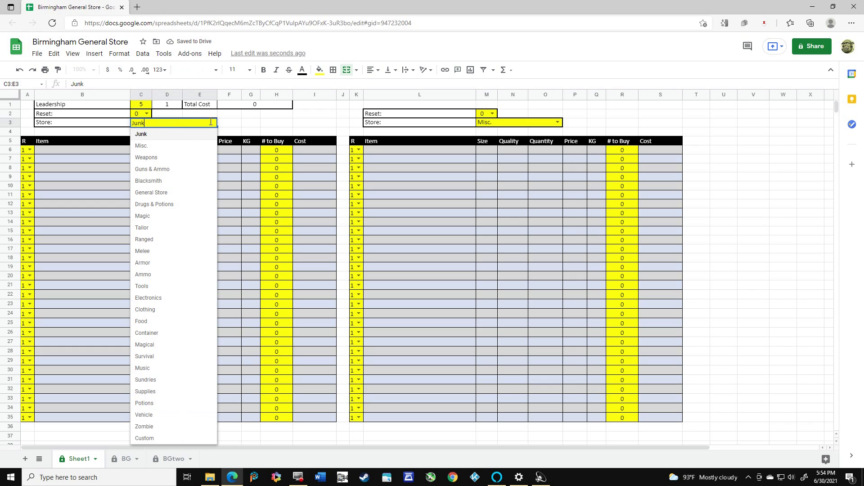
click(160, 195)
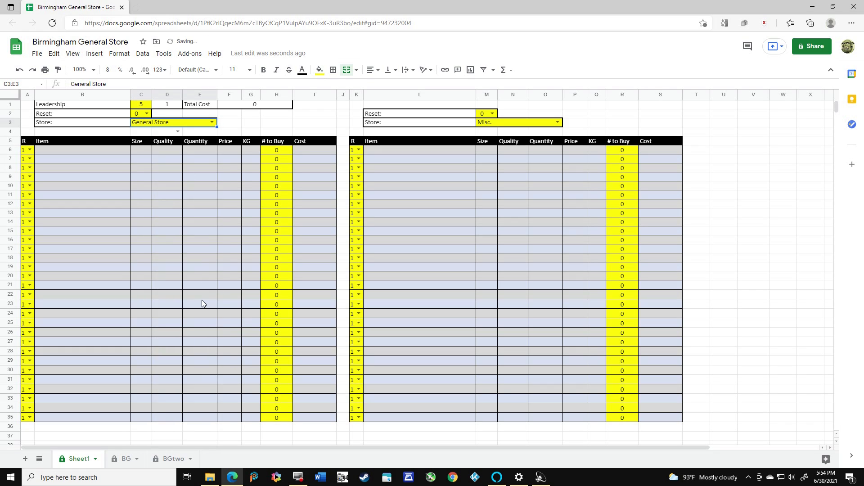
click(557, 123)
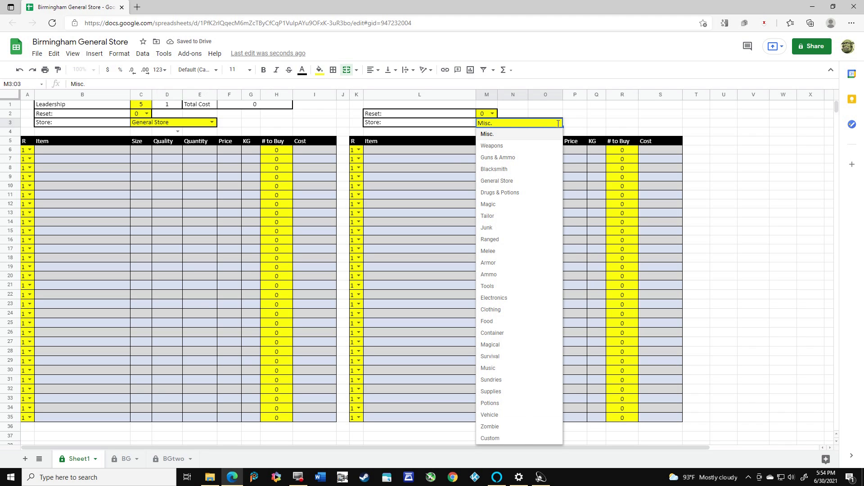
click(522, 157)
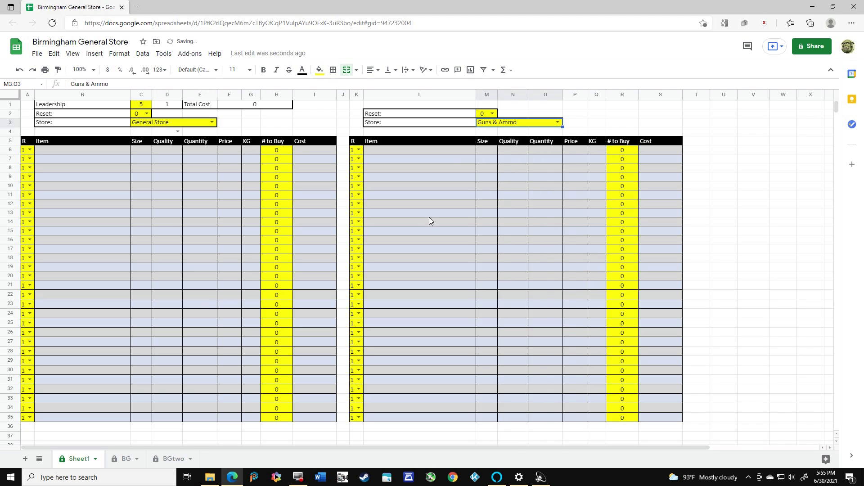
Generate the stock of both shops by setting each Reset value to 1
click(146, 114)
click(140, 136)
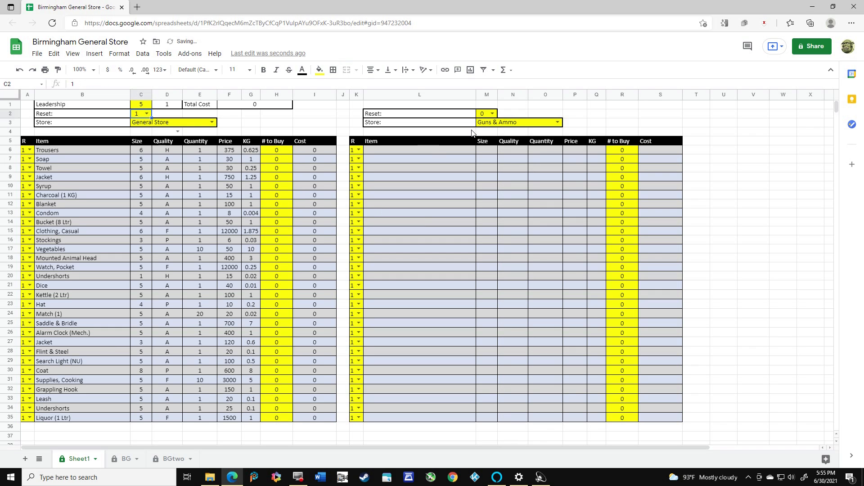
click(493, 113)
click(483, 137)
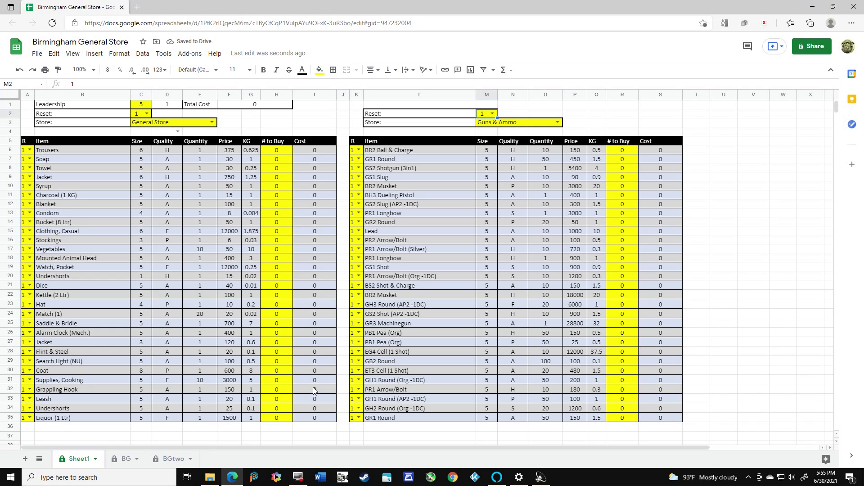
Set R to 0 for rows 20 to 35 of the second shop to empty those item lines
click(353, 277)
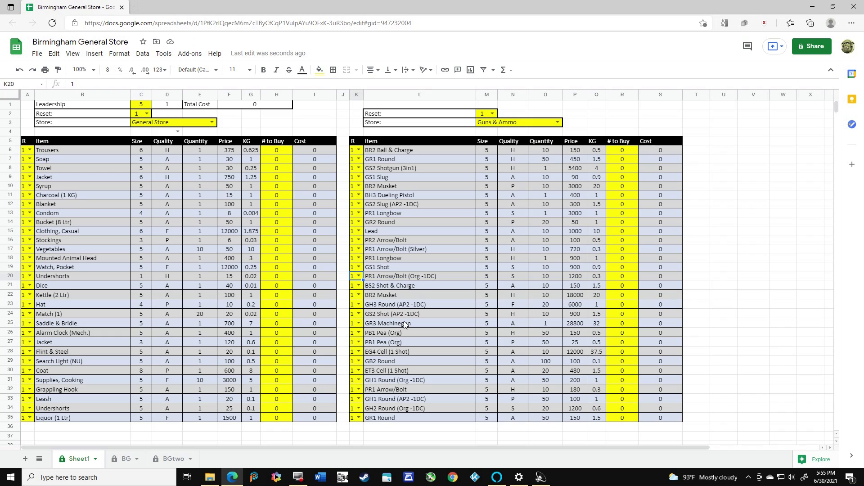
text(0)
key(Return)
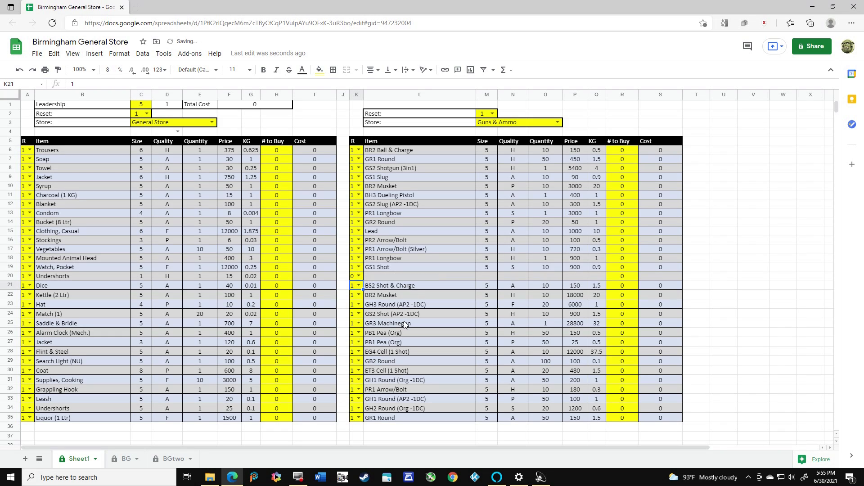
click(354, 277)
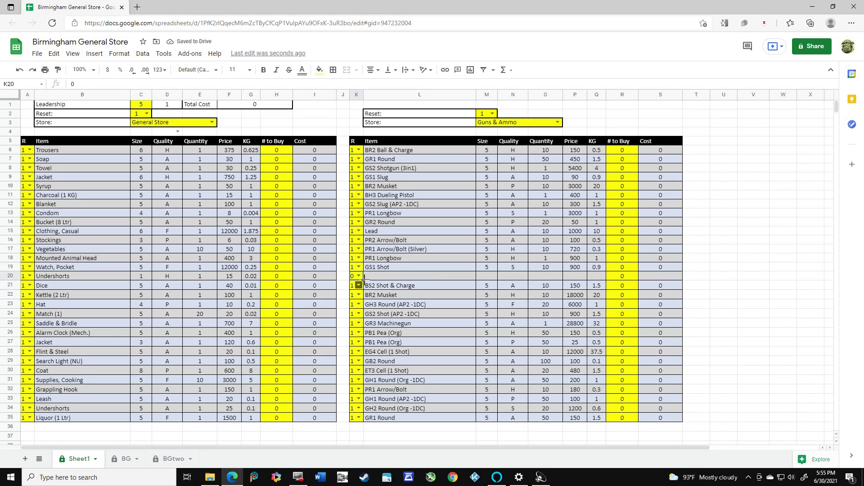
drag(364, 280, 371, 419)
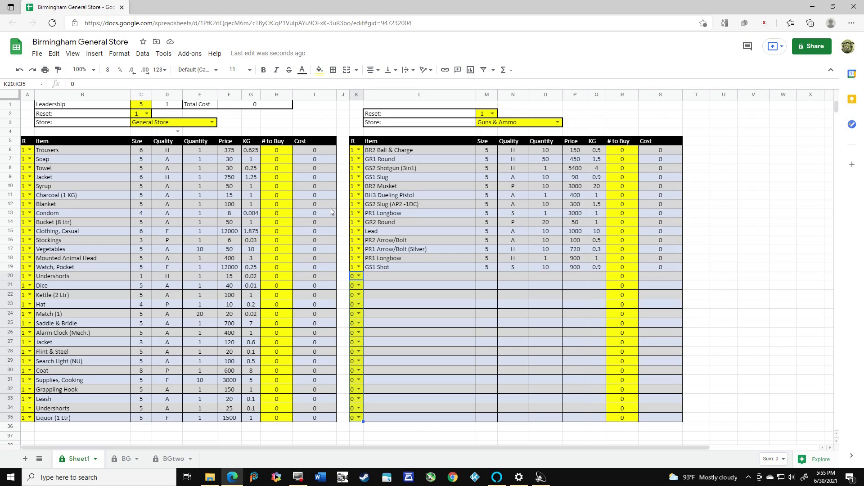
Set Leadership to 12 and enter 1 as the number of Trousers to buy in the first shop
click(141, 104)
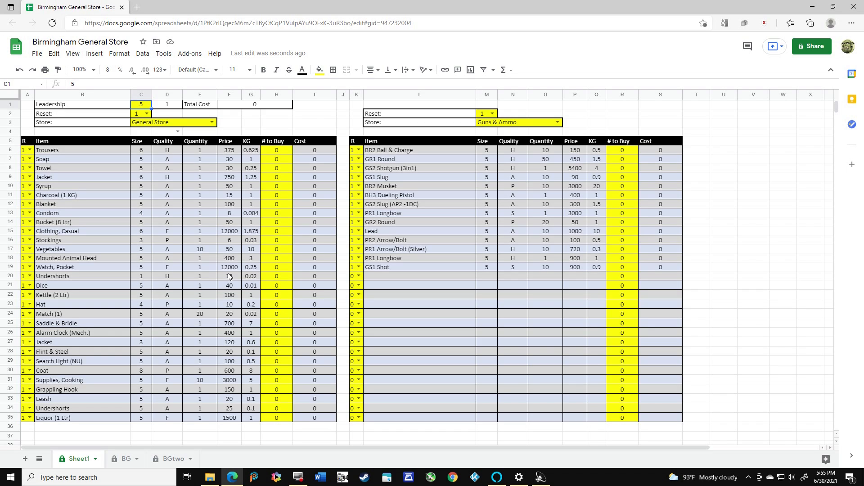
text(12)
key(Return)
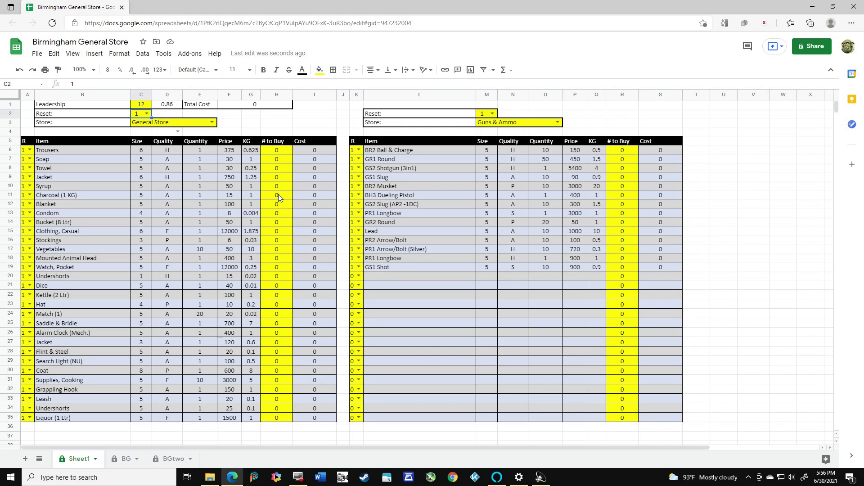
click(278, 151)
text(1)
key(Return)
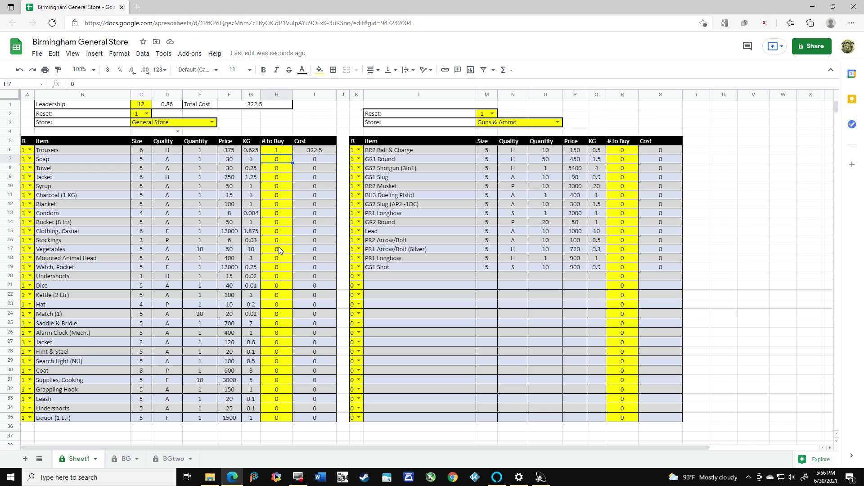
On the BG sheet, enter 2 in the Custom column for Axe, Giant and accept the protected-range edit
click(125, 462)
drag(271, 449, 434, 296)
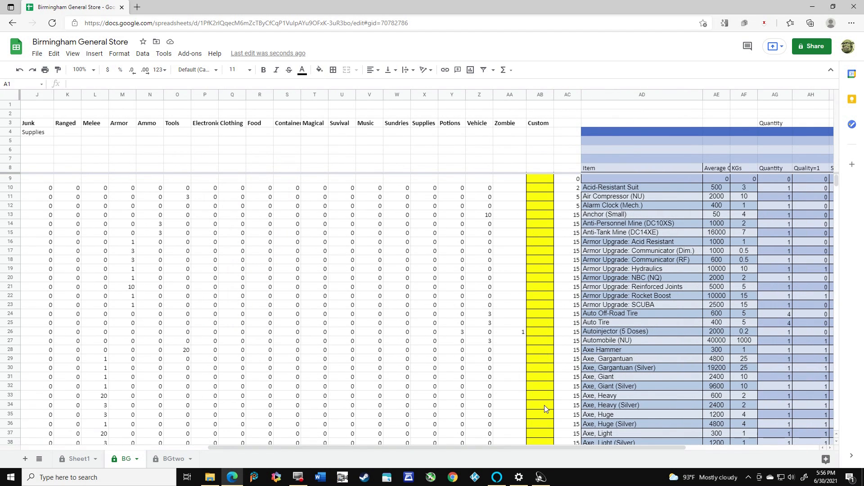
drag(491, 448, 544, 450)
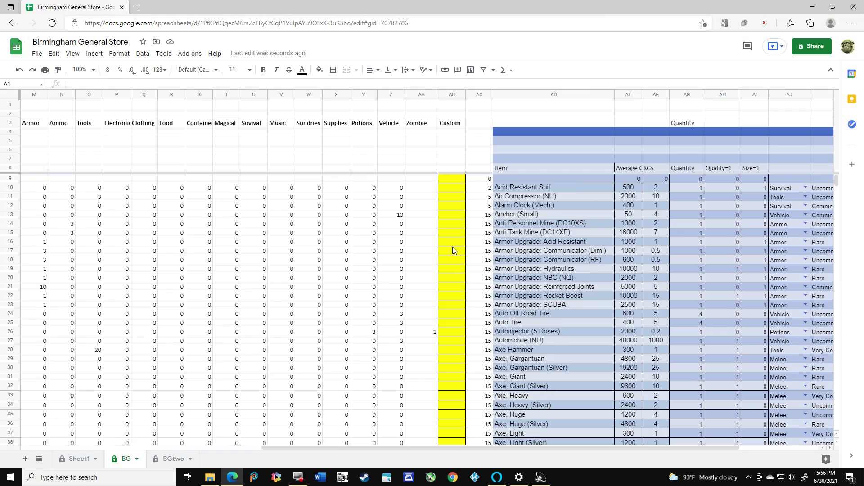
scroll(454, 250, down, 3)
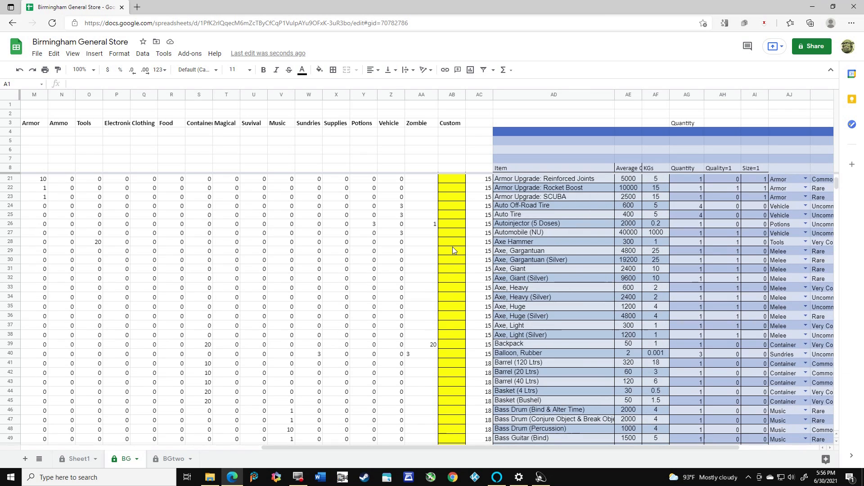
click(448, 271)
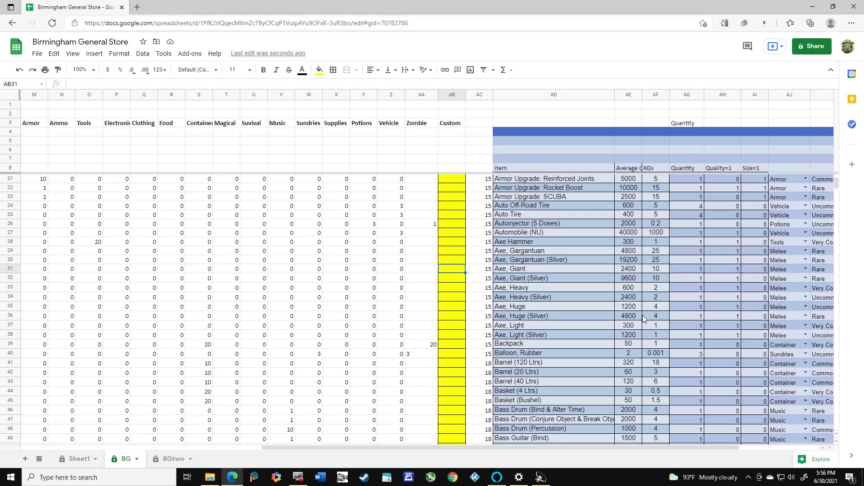
text(1)
key(Return)
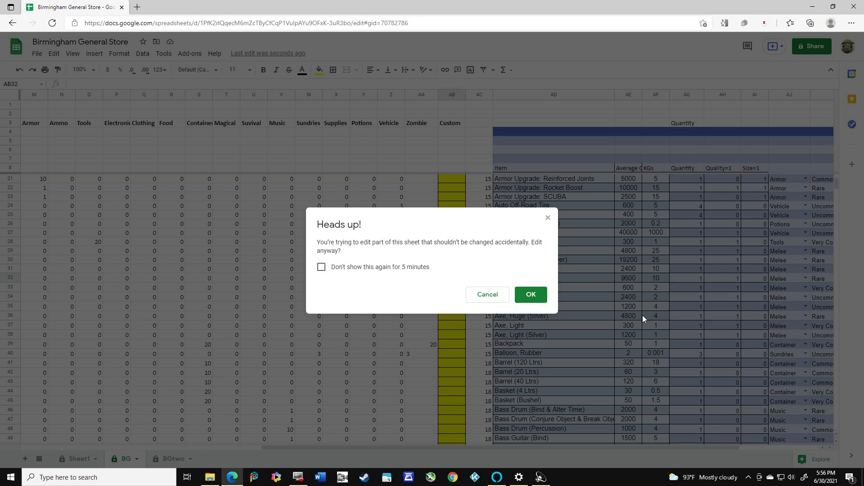
click(533, 295)
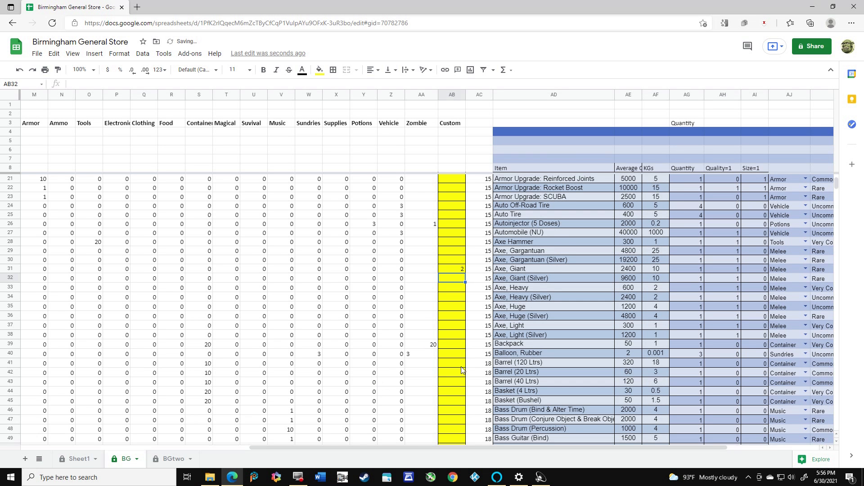
Enter 20 in the Custom column for Bathing Suit (M), accepting the edit and suppressing the protection warning for 5 minutes
scroll(463, 373, down, 6)
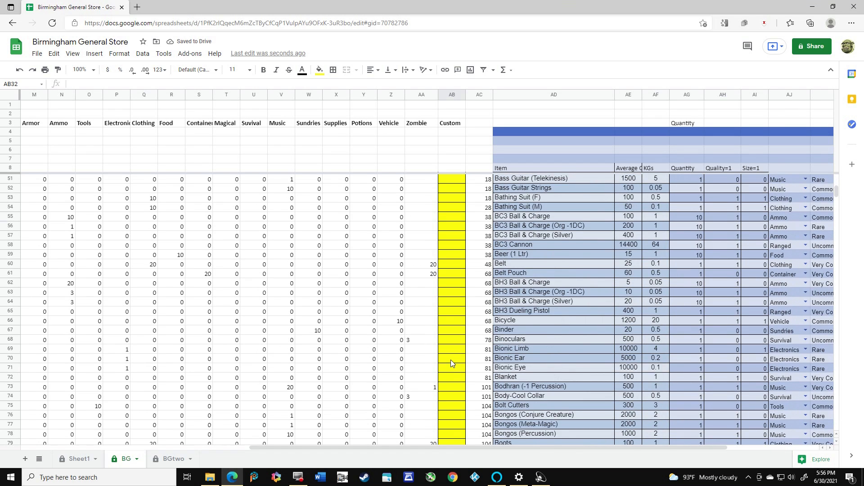
scroll(452, 374, up, 3)
scroll(452, 364, up, 1)
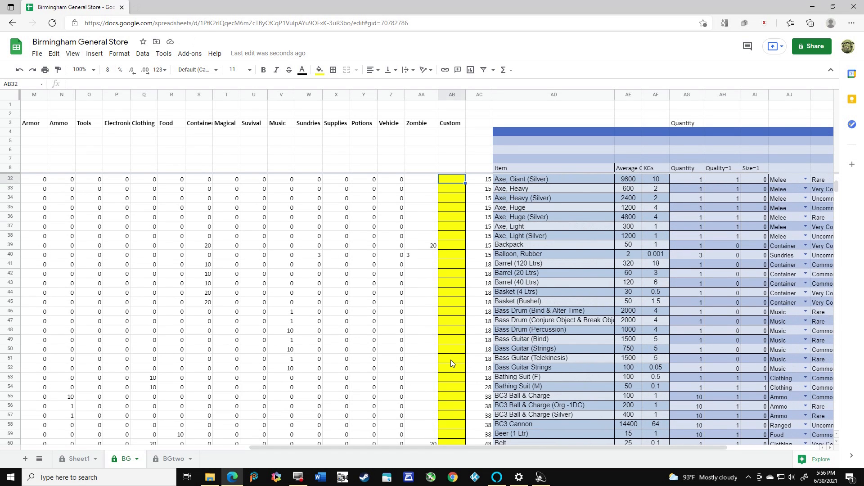
click(457, 387)
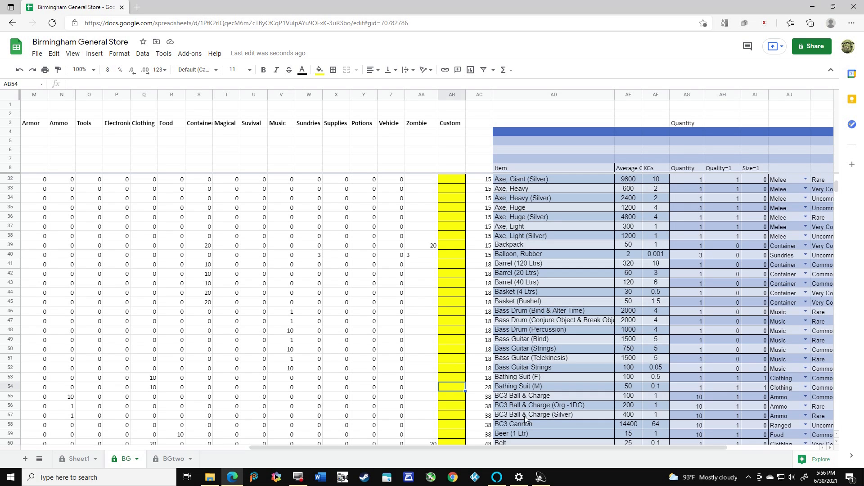
text(10)
key(Return)
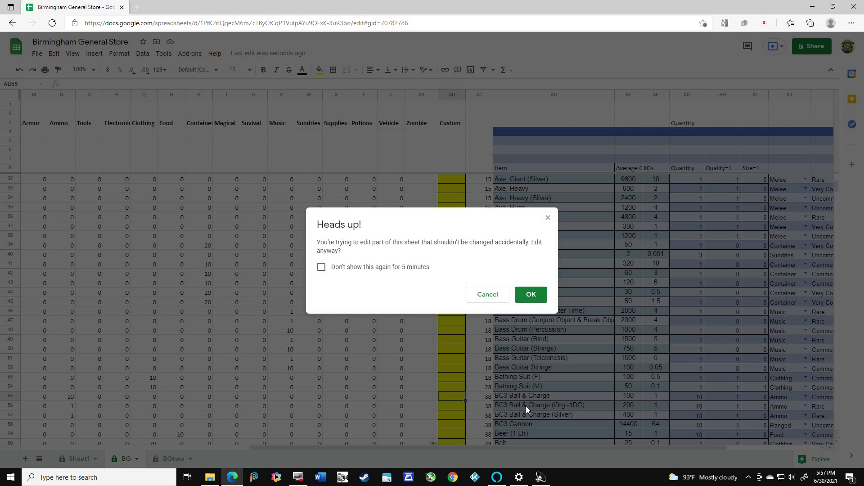
click(321, 267)
click(531, 294)
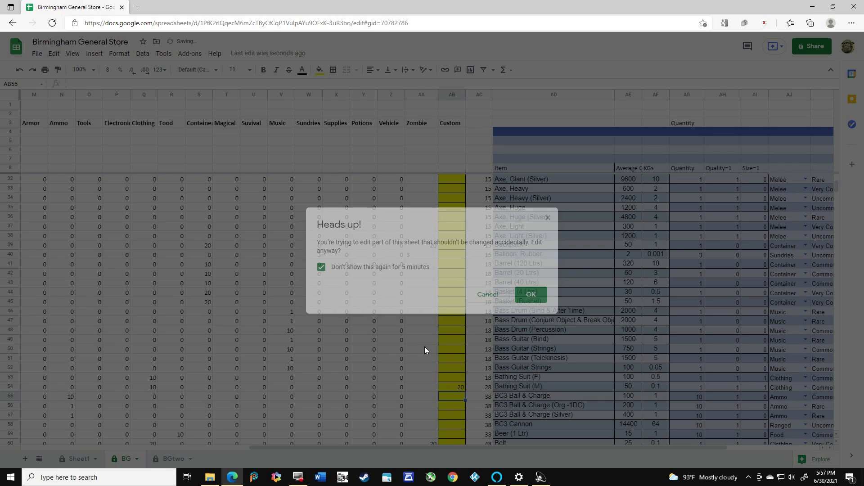
Enter 10 in the Custom column for Bucket (8 Ltr) in row 103
scroll(455, 318, down, 7)
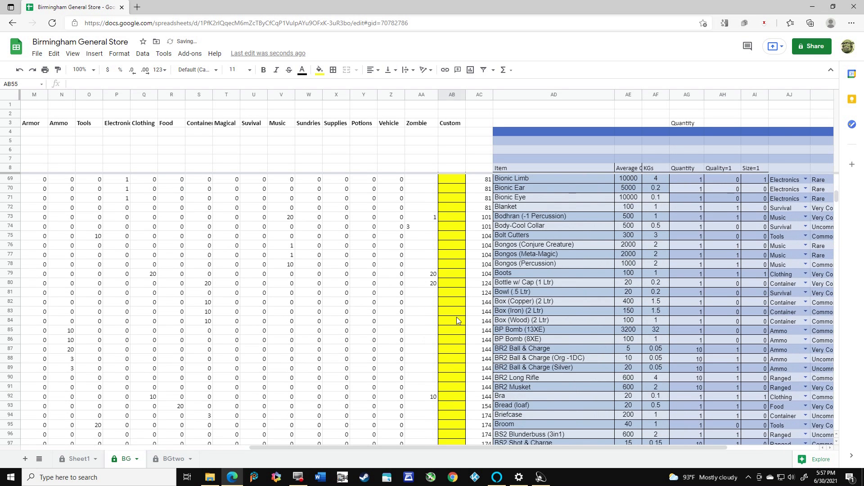
scroll(456, 319, down, 3)
click(457, 368)
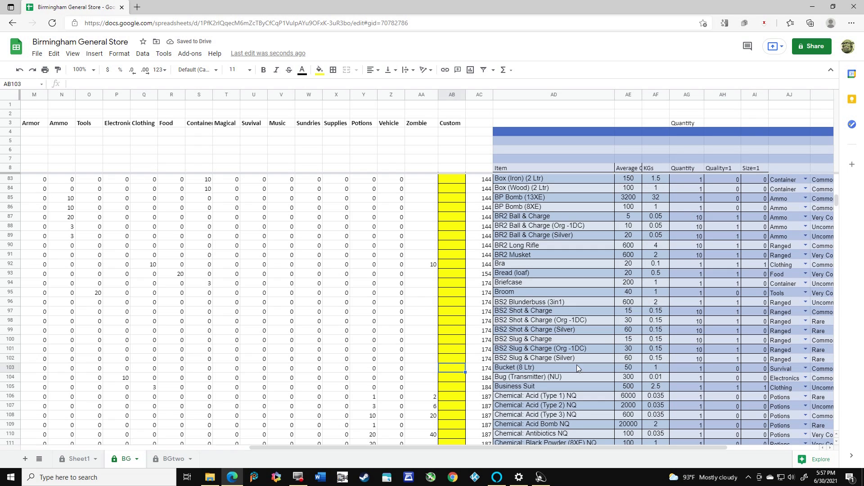
text(10)
key(Return)
Enter 50 in the Custom column for Candy Bar in row 177
scroll(577, 365, down, 20)
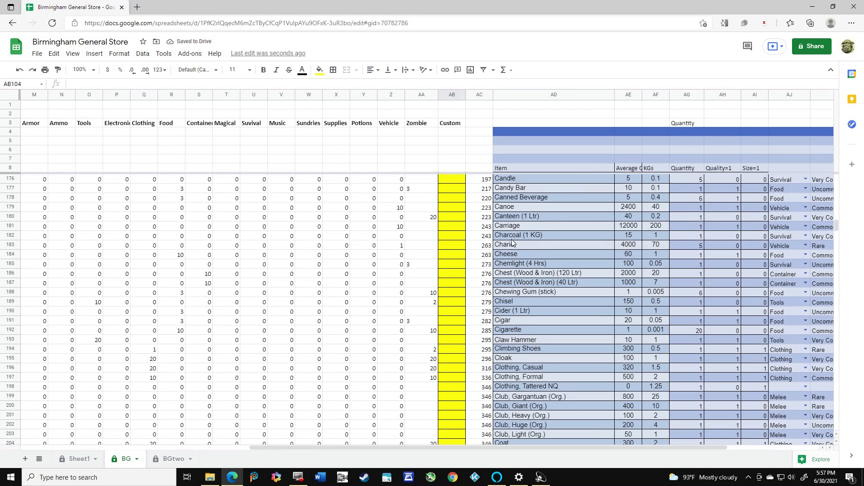
click(462, 189)
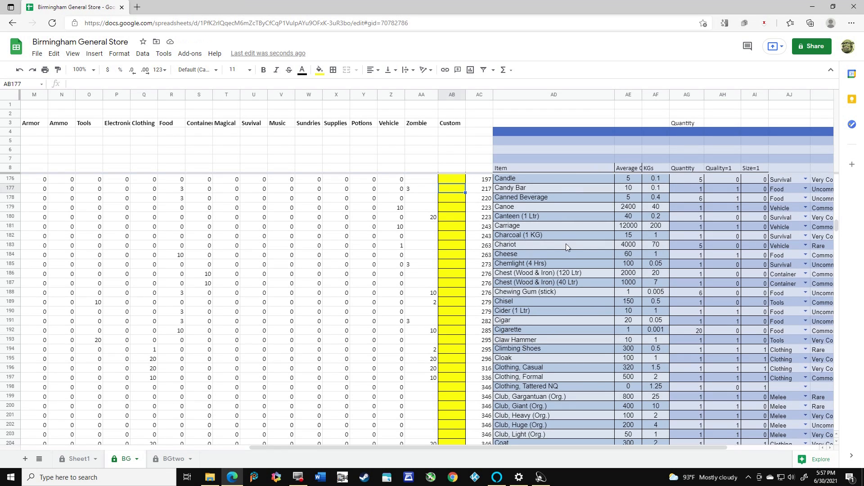
text(50)
key(Return)
On Sheet1, clear the first shop with Reset 0, choose Custom as its store type, and set Reset to 1 to generate the inventory
click(79, 459)
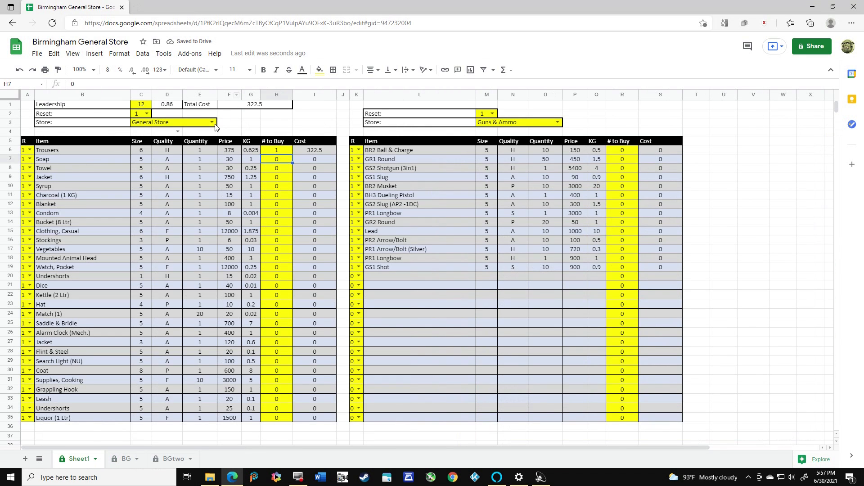
click(146, 113)
click(141, 125)
click(212, 122)
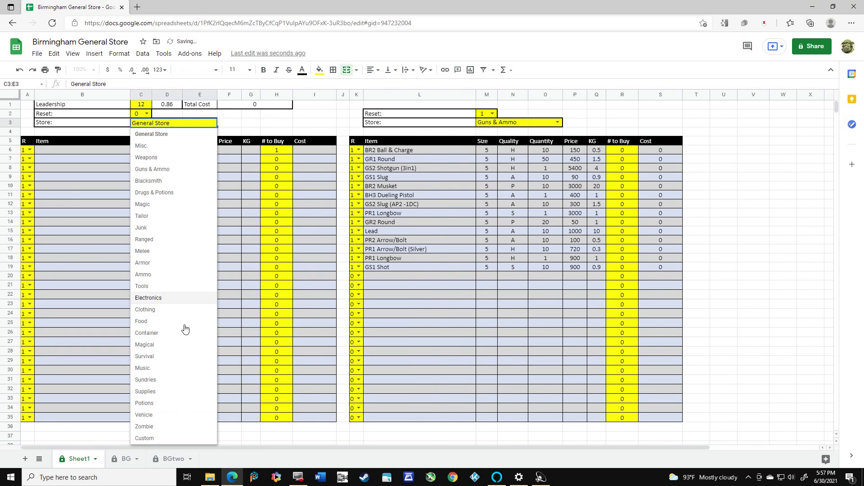
click(154, 439)
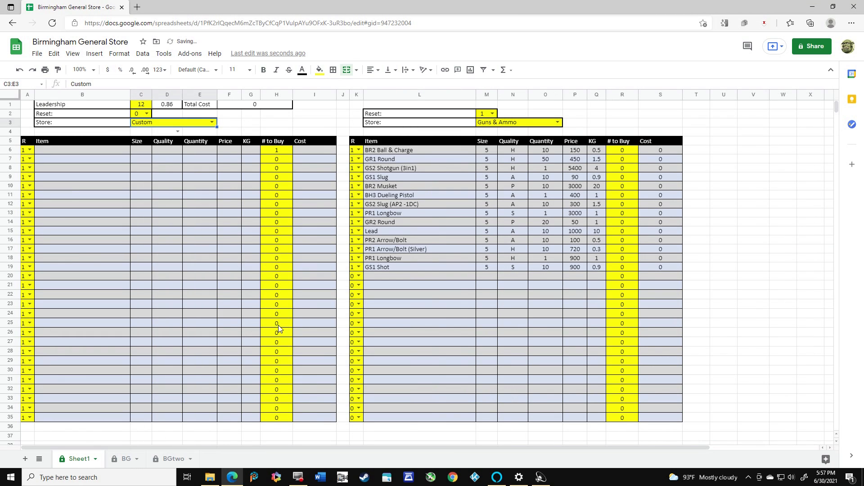
click(147, 114)
click(144, 137)
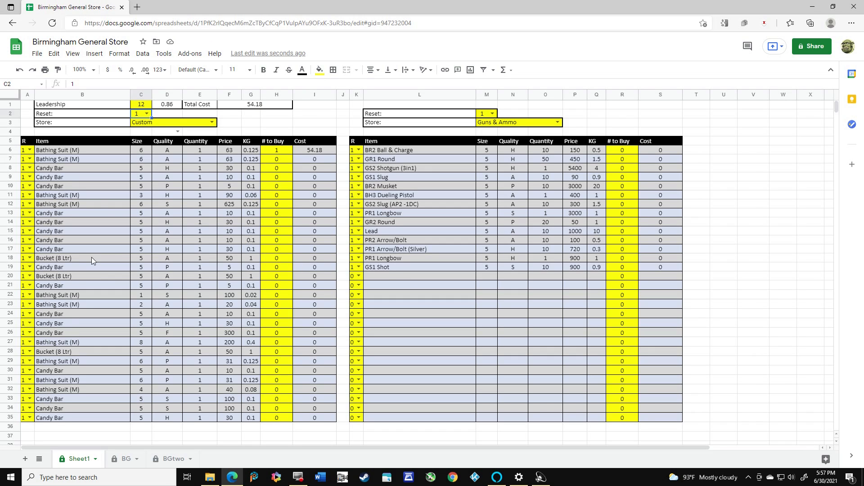
Regenerate the Custom store's inventory three times by switching the first shop's Reset to 0 and back to 1
click(148, 113)
click(142, 133)
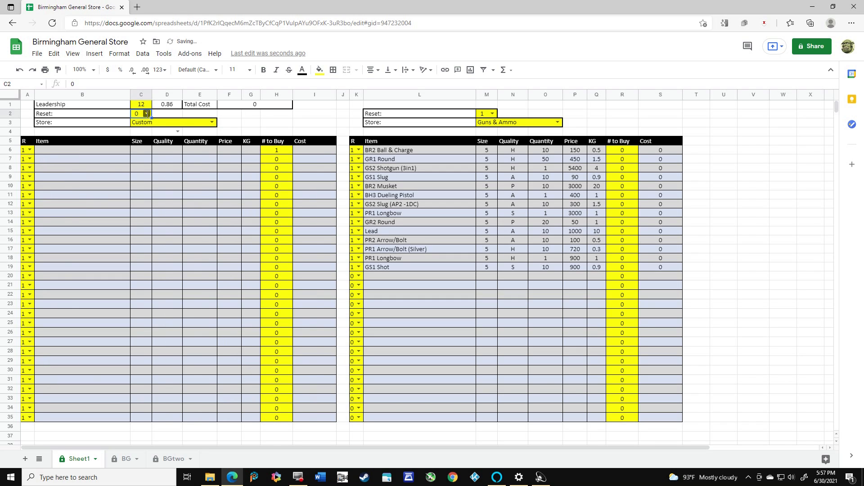
click(148, 113)
click(139, 139)
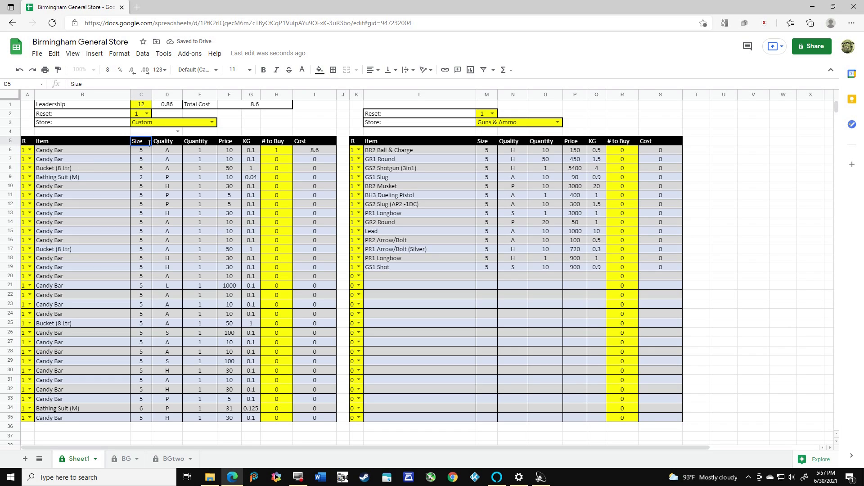
click(147, 114)
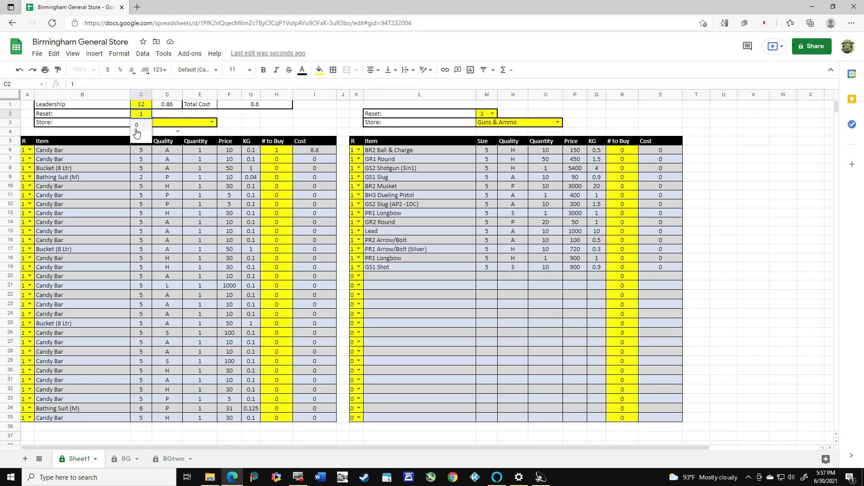
click(138, 126)
click(147, 114)
click(139, 138)
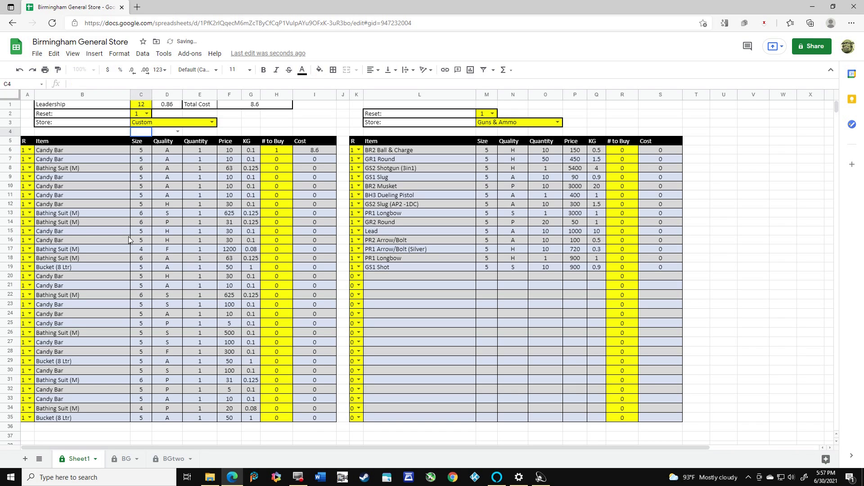
click(149, 114)
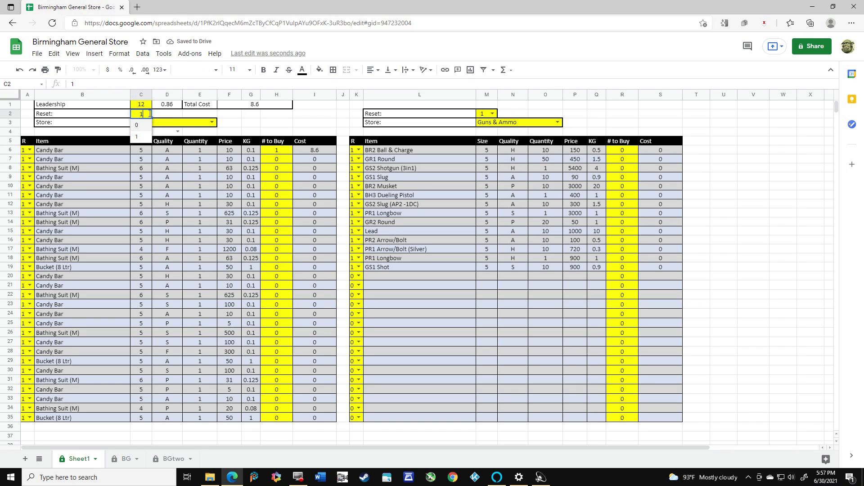
click(137, 126)
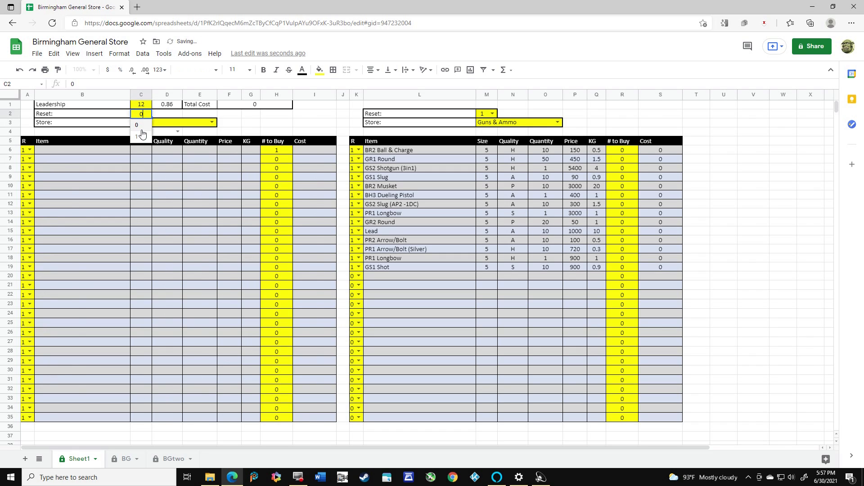
click(140, 137)
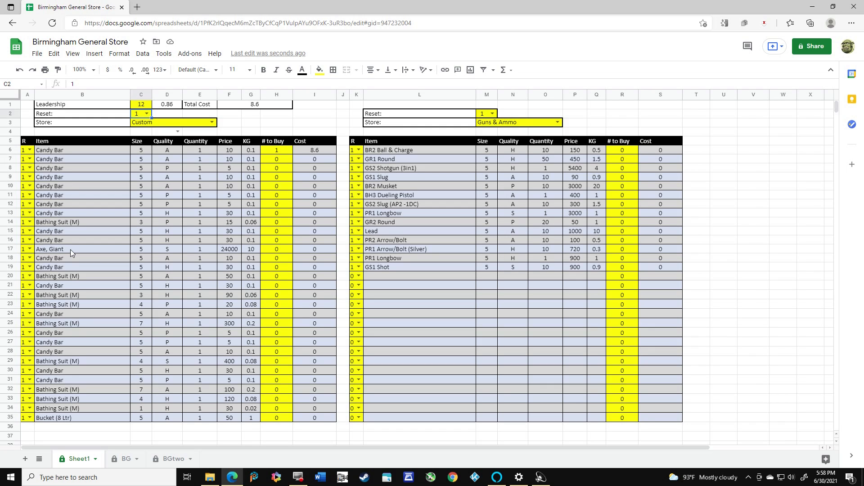
Set the first shop's Reset to 0, change its store type to General Store, and return Reset to 1 to generate new stock
click(146, 113)
click(140, 127)
click(211, 122)
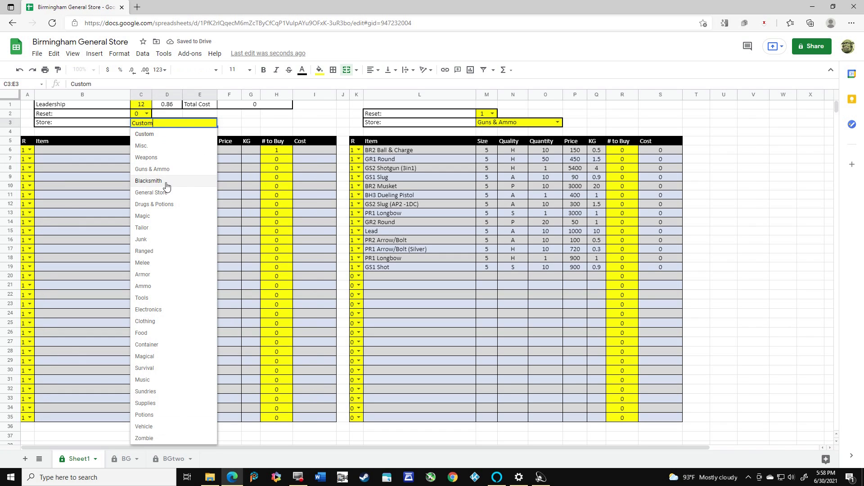
click(164, 192)
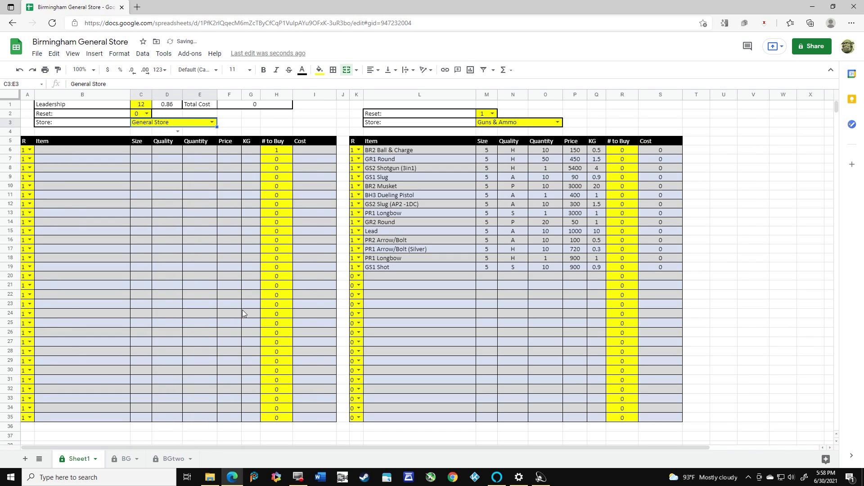
click(147, 114)
click(140, 137)
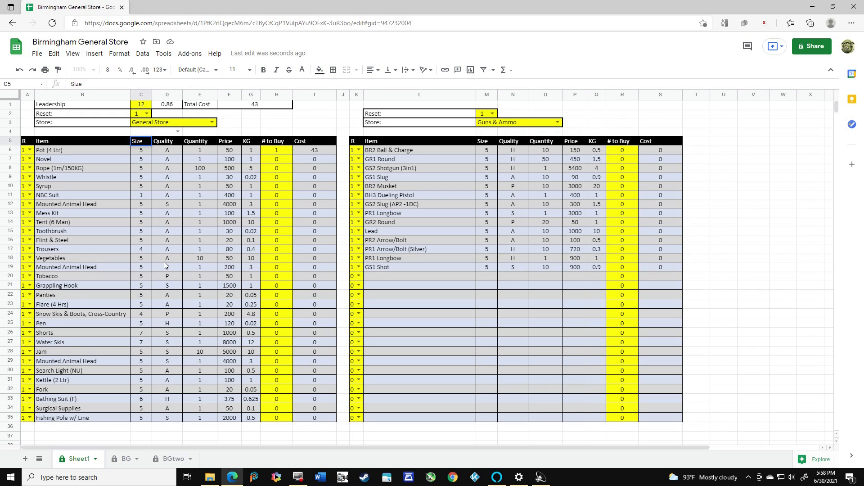
click(142, 105)
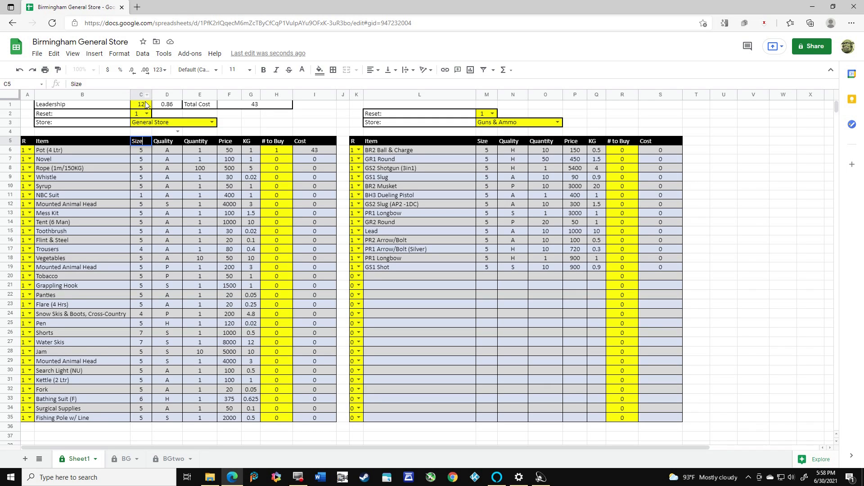